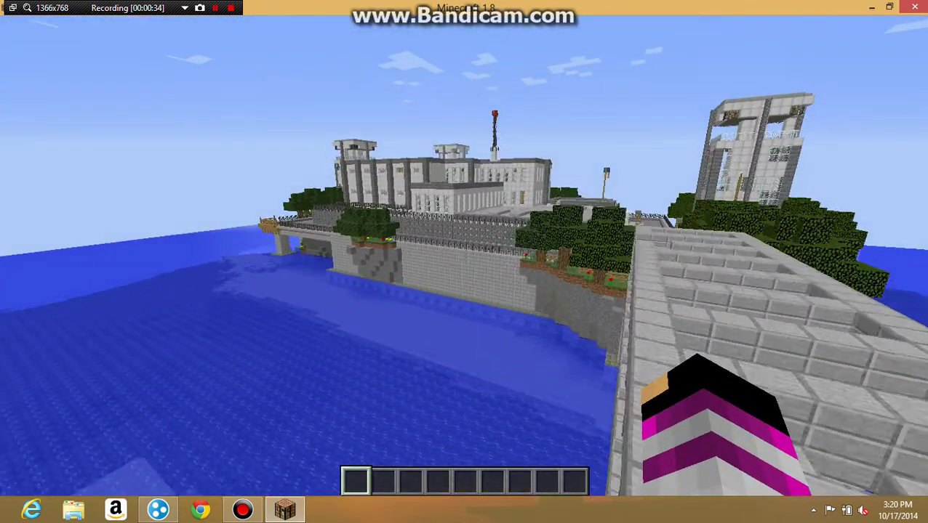
# Fly from the prison island across the sea to the harbour with the container ship and the pool tower.
pyautogui.press('w')
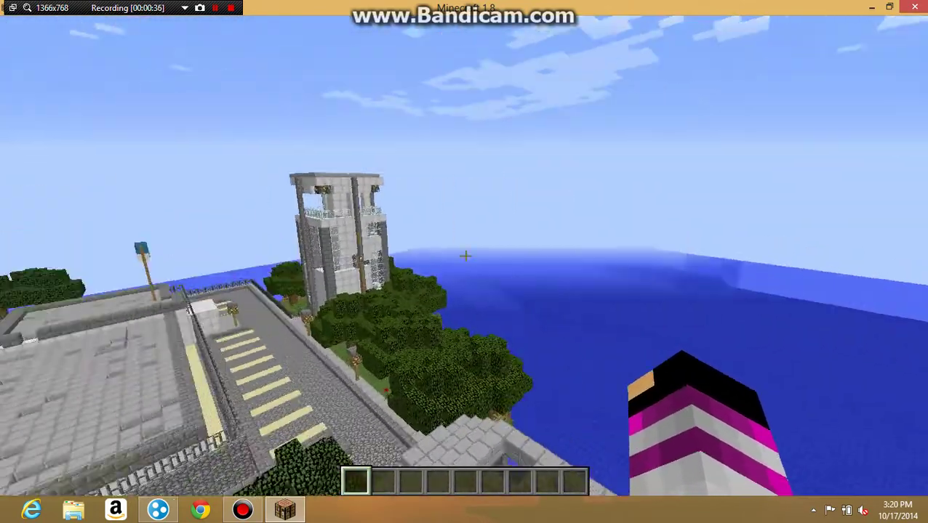
pyautogui.press('w')
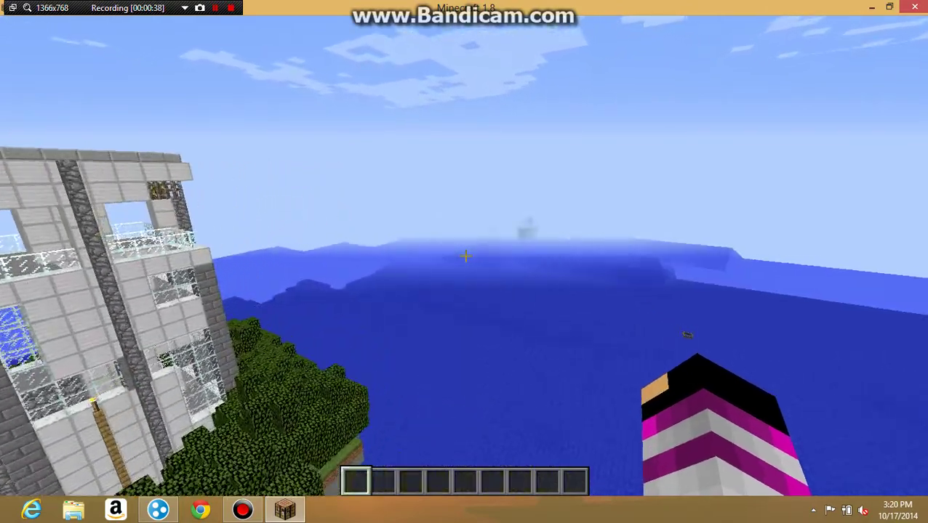
pyautogui.press('w')
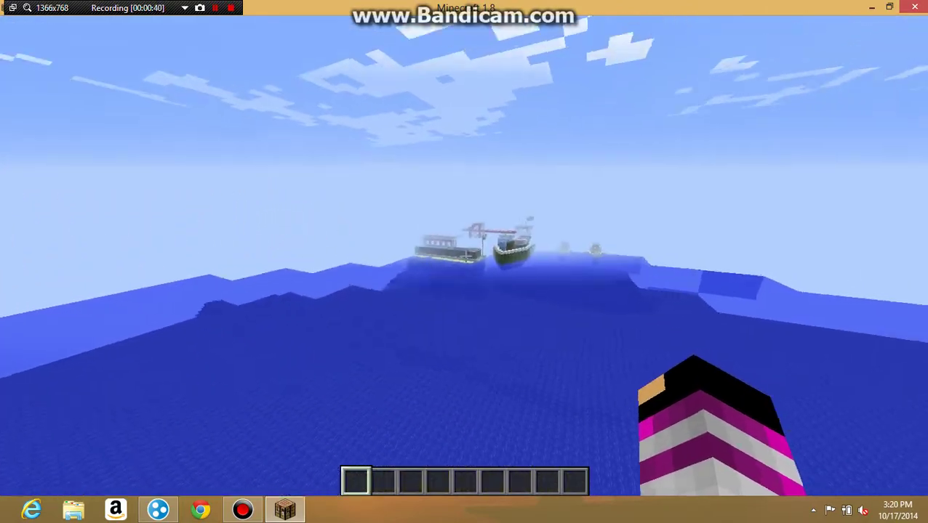
pyautogui.press('w')
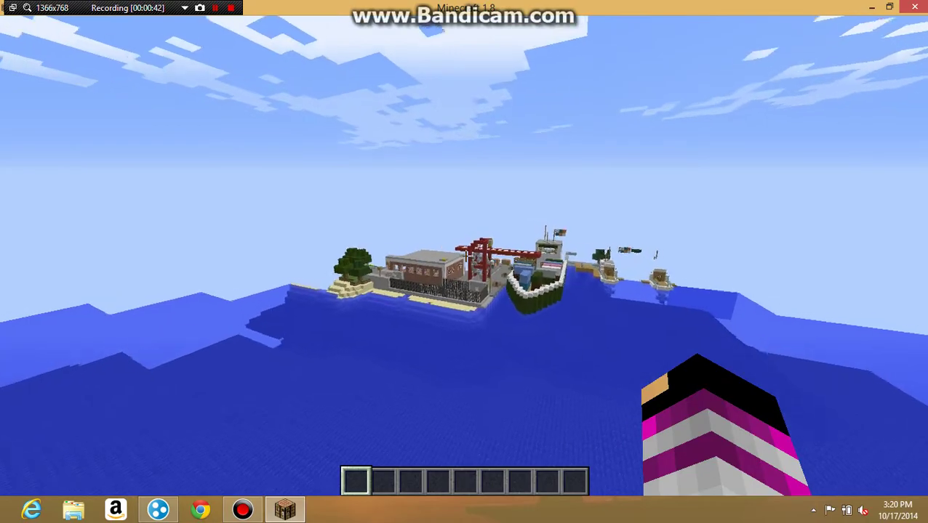
pyautogui.press('w')
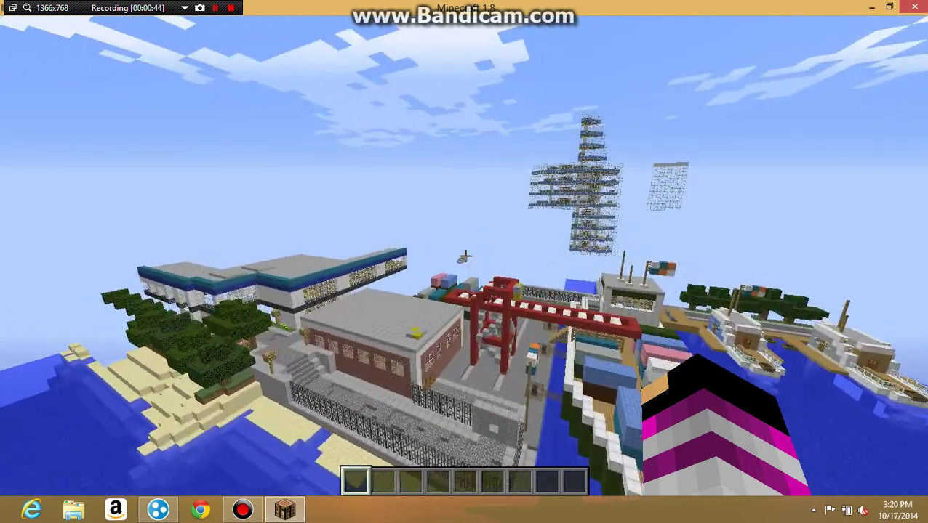
pyautogui.press('w')
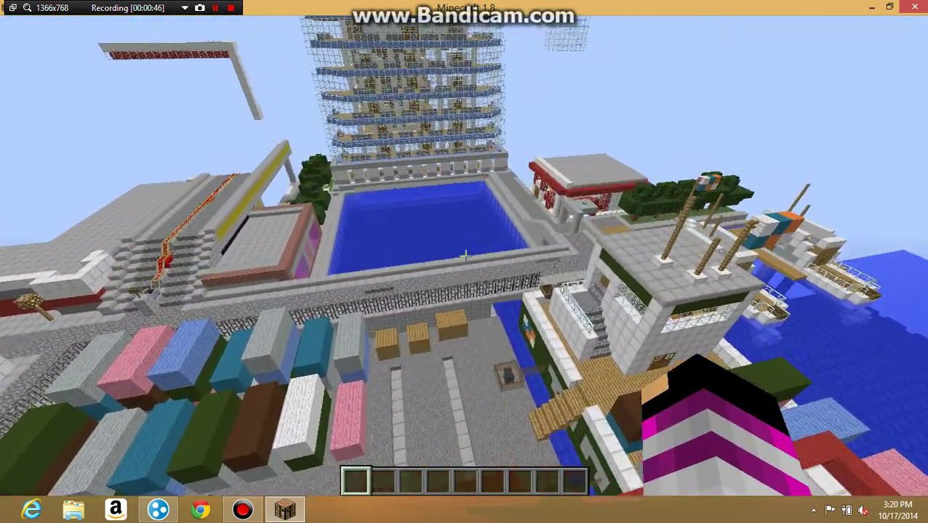
# Leave the current world for the title screen and quit the game.
pyautogui.press('Escape')
pyautogui.click(465, 291)
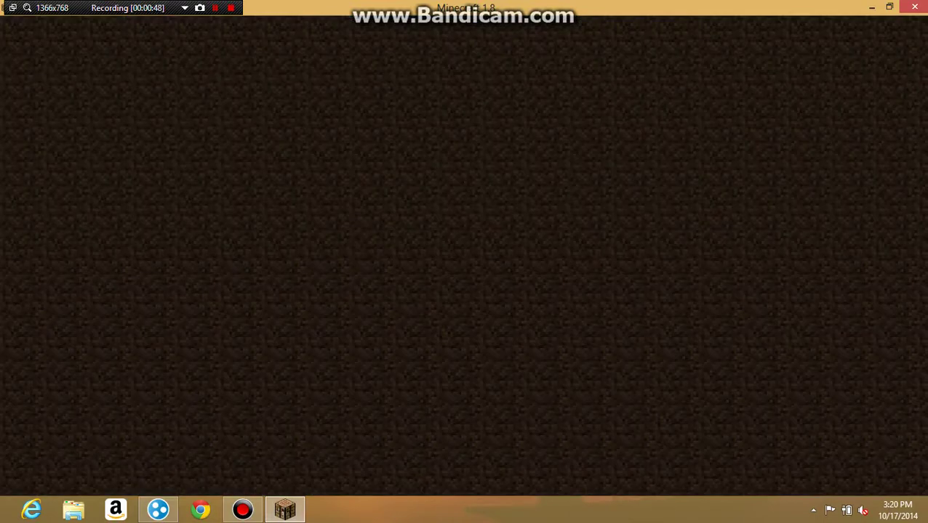
pyautogui.click(465, 215)
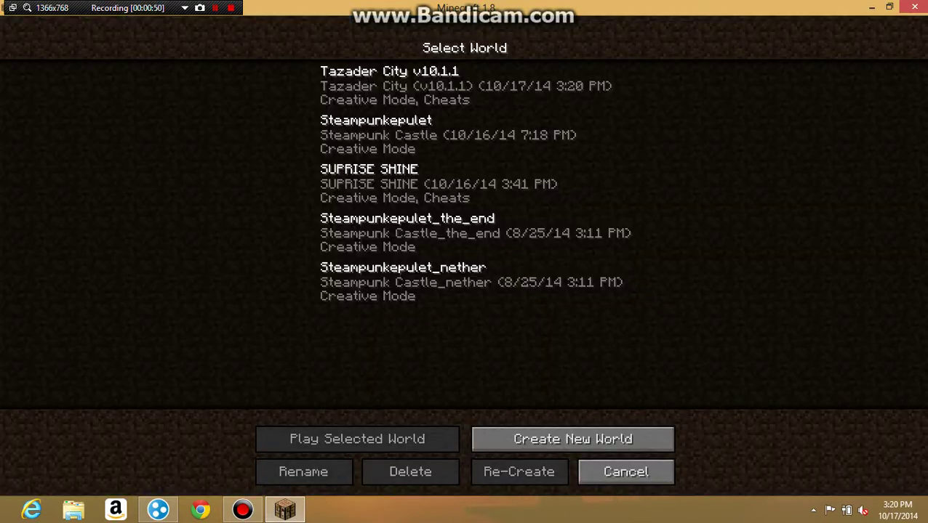
pyautogui.click(625, 472)
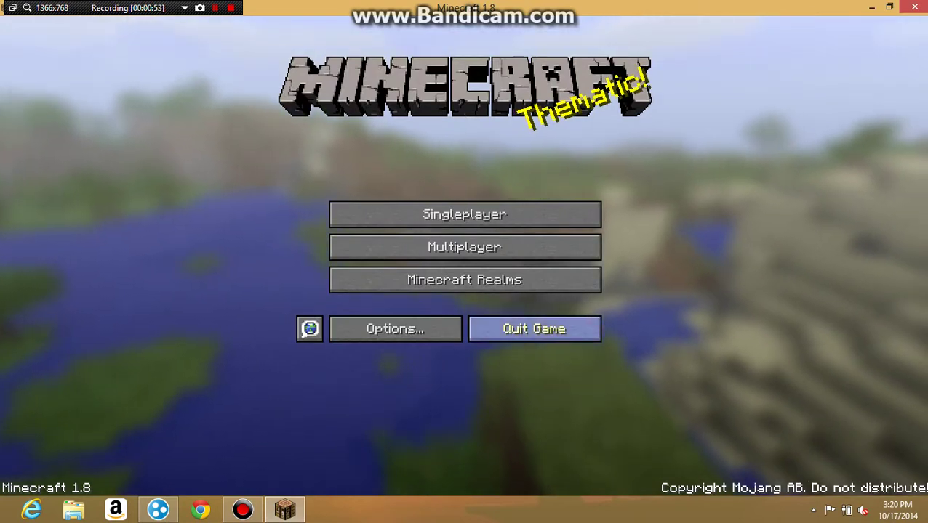
pyautogui.click(533, 329)
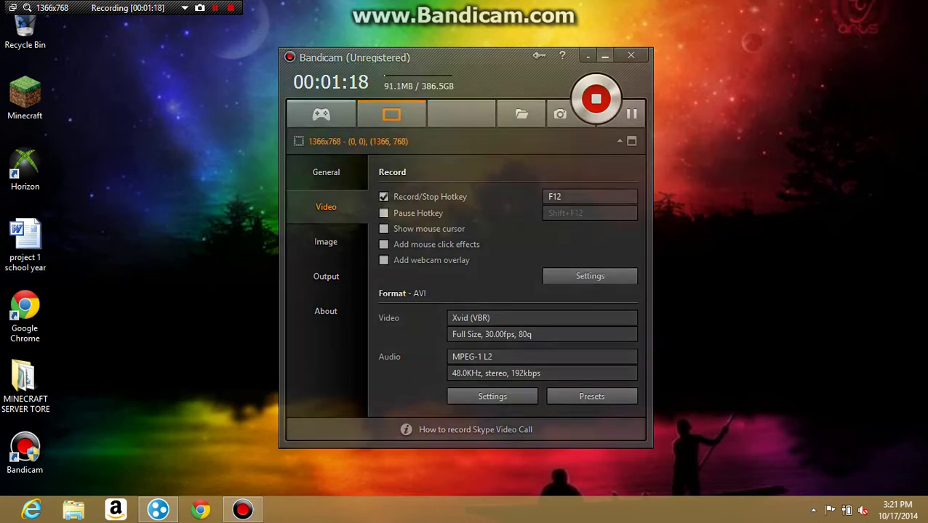
# Minimise Bandicam, view the LogMeIn Hamachi window and minimise it, and briefly open Google Chrome before closing it.
pyautogui.press('super+Down')
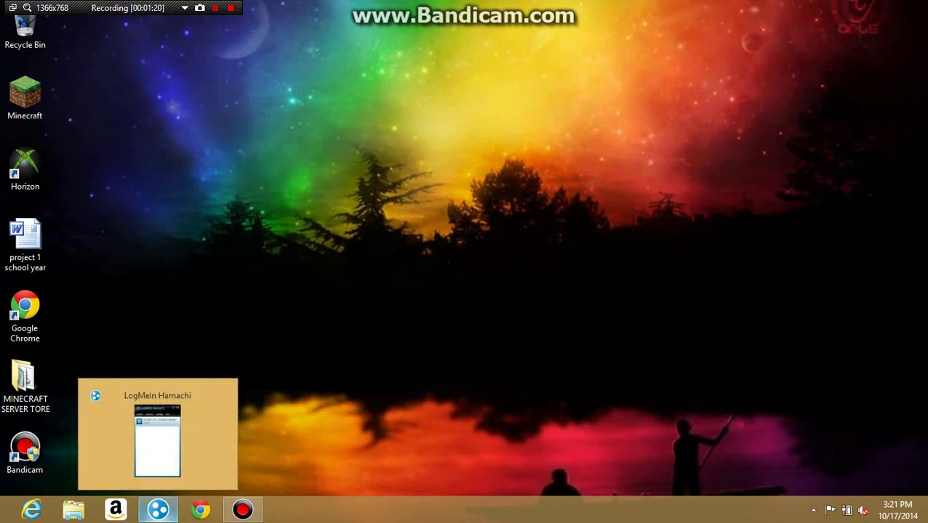
pyautogui.click(158, 509)
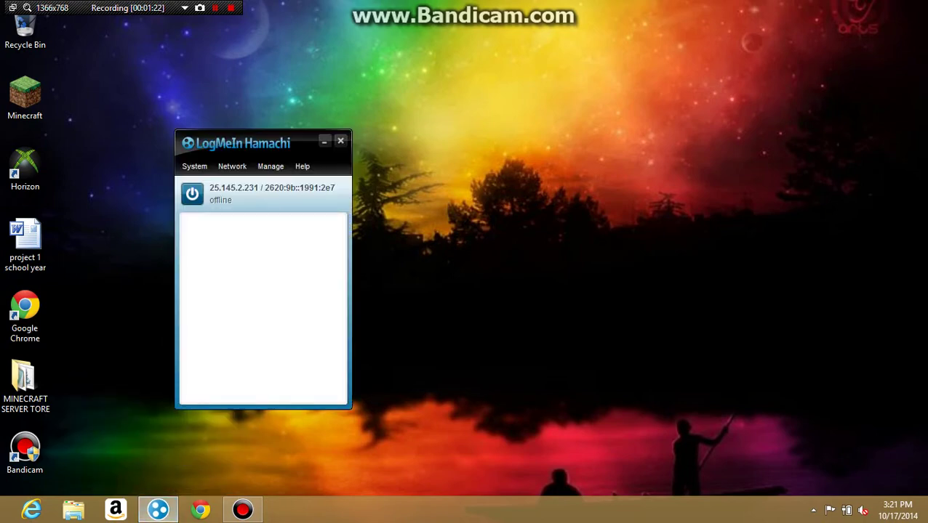
pyautogui.moveTo(305, 142); pyautogui.dragTo(381, 135)
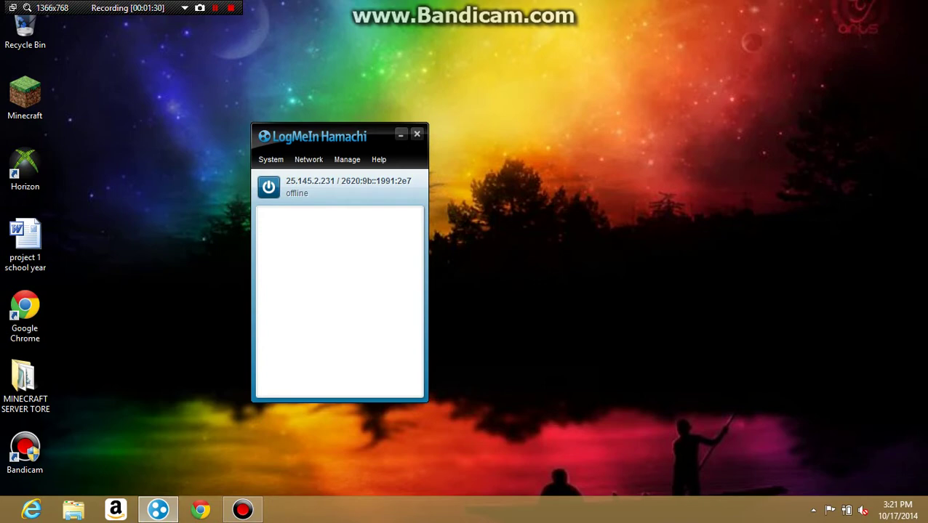
pyautogui.click(400, 133)
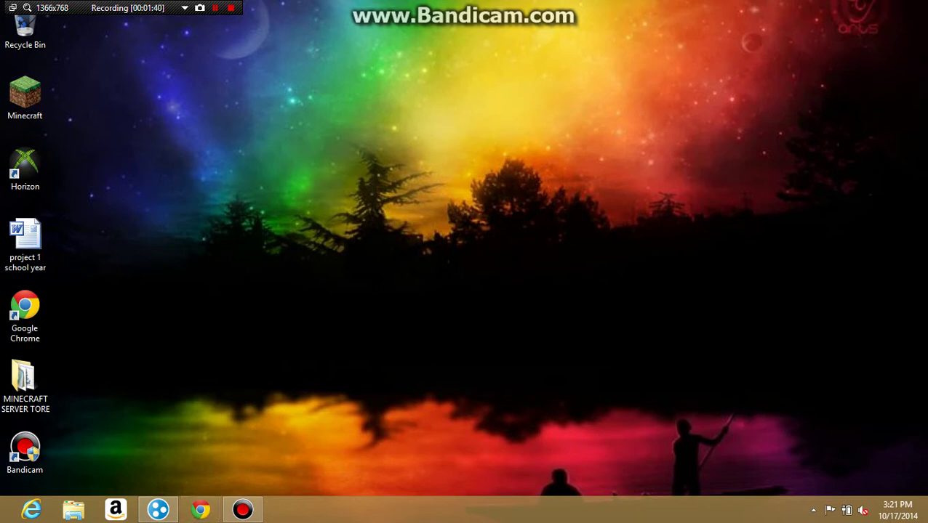
pyautogui.click(200, 510)
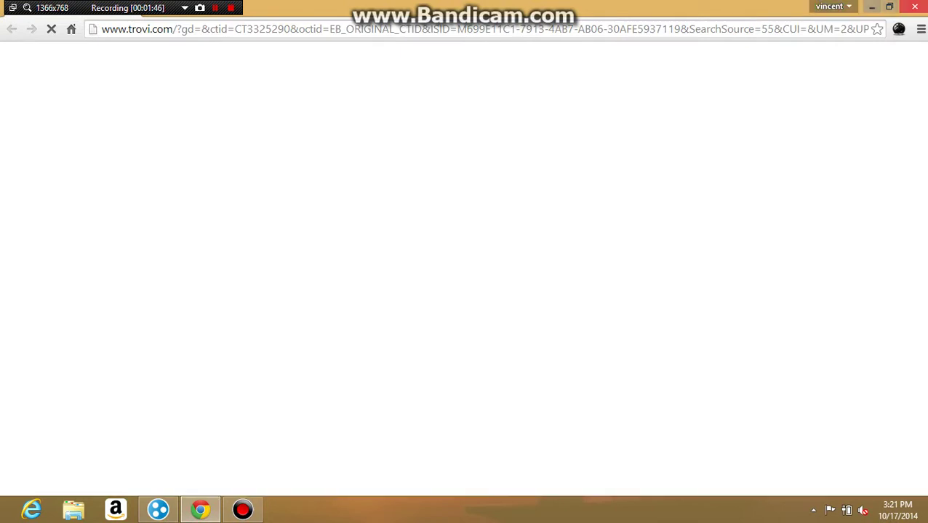
pyautogui.hotkey('alt', 'F4')
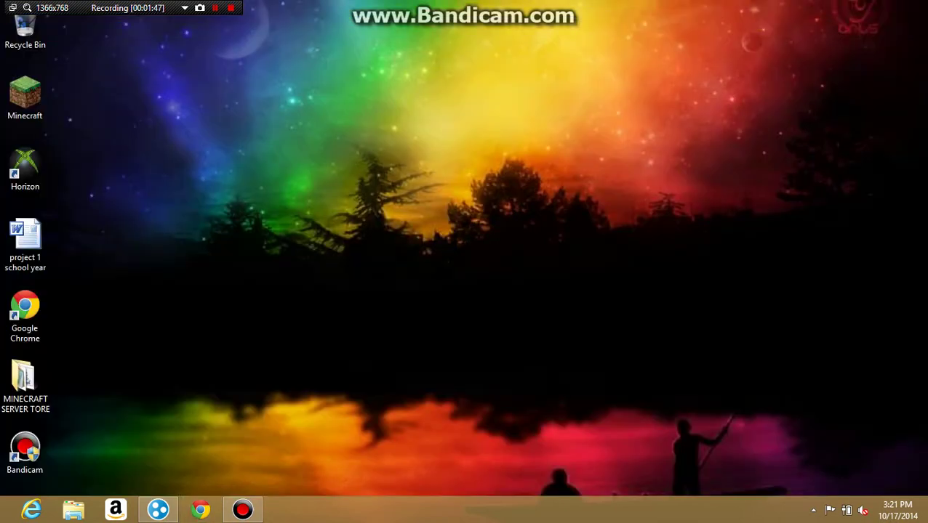
# Open the Windows Control Panel list of installed programs for uninstalling.
pyautogui.press('super+c')
pyautogui.click(901, 402)
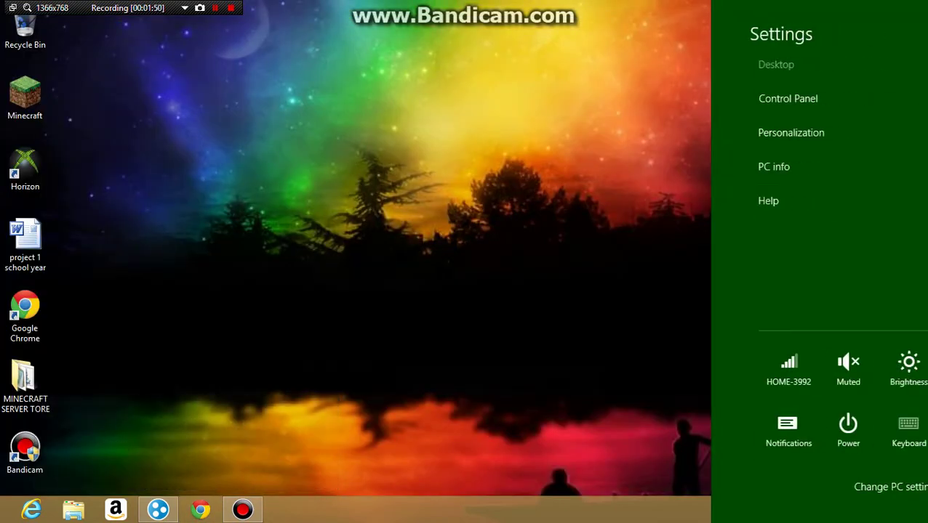
pyautogui.press('Down')
pyautogui.press('Down')
pyautogui.press('Up')
pyautogui.press('Return')
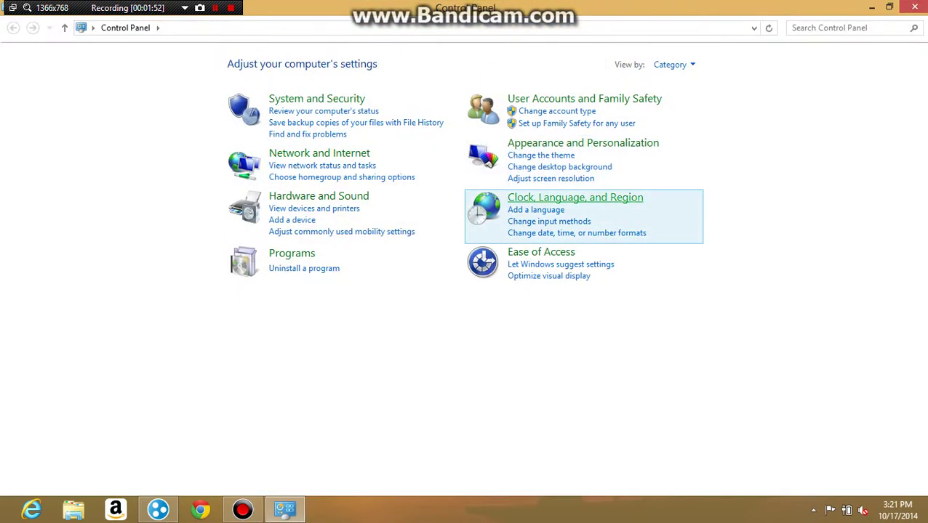
pyautogui.click(304, 268)
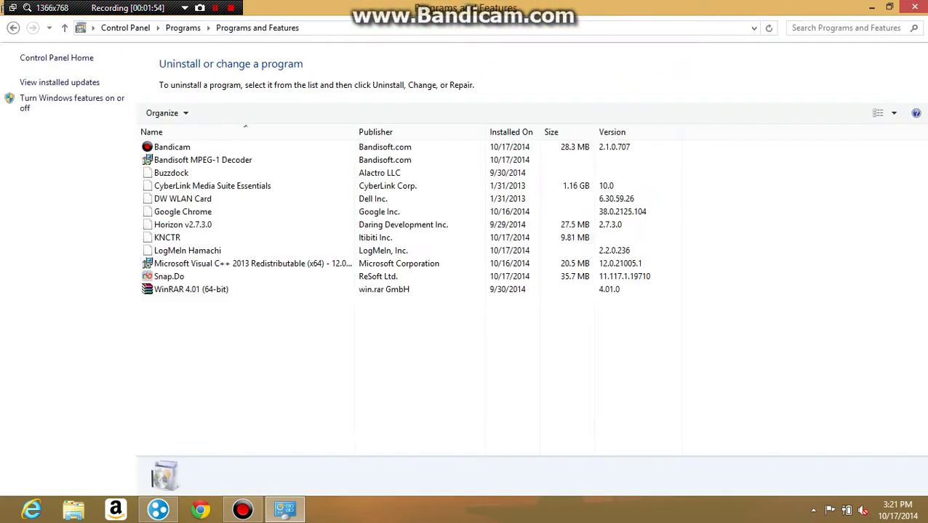
# Uninstall Bandisoft MPEG-1 Decoder and close its uninstaller.
pyautogui.click(202, 172)
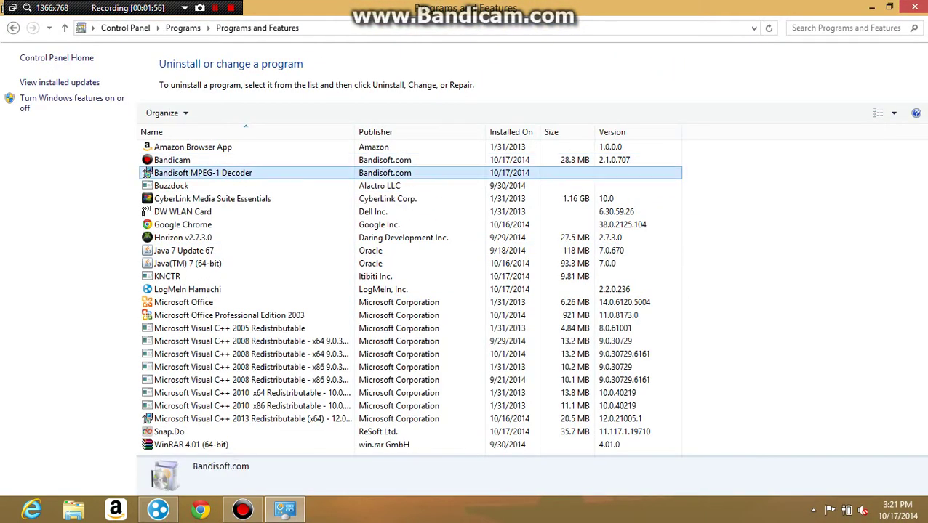
pyautogui.click(232, 113)
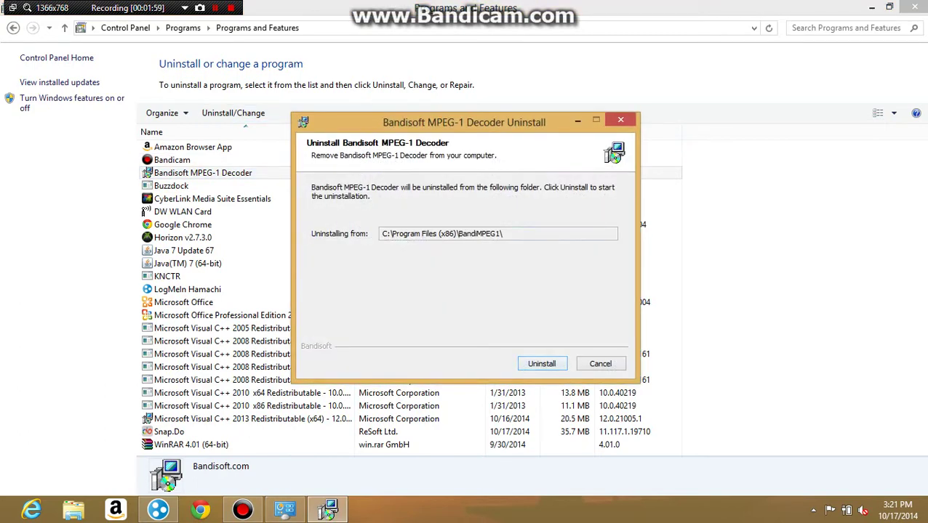
pyautogui.press('Return')
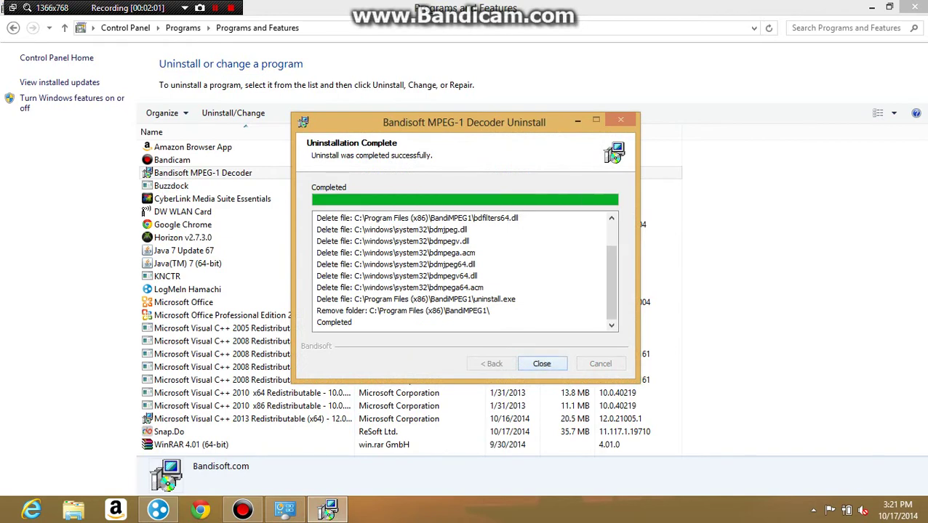
pyautogui.press('Return')
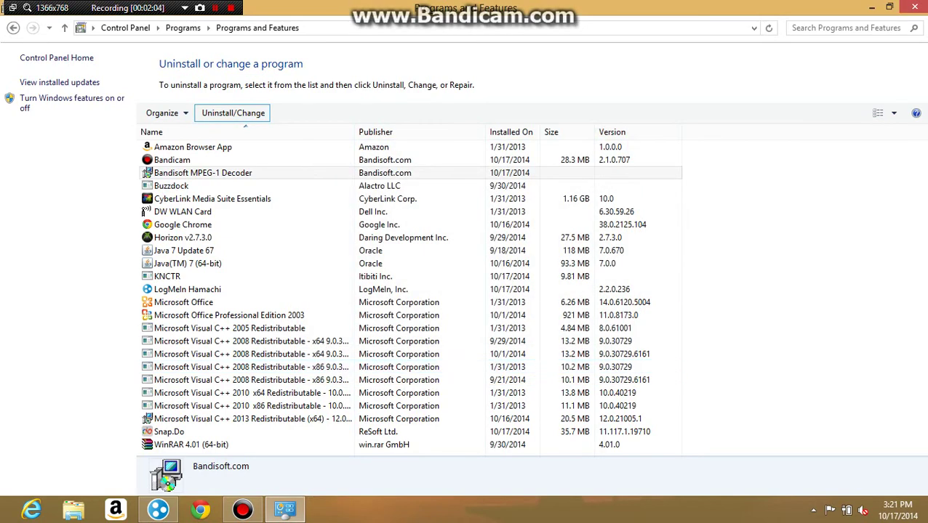
# Try to uninstall Snap.Do, clear the selection and close the installed programs window.
pyautogui.click(169, 419)
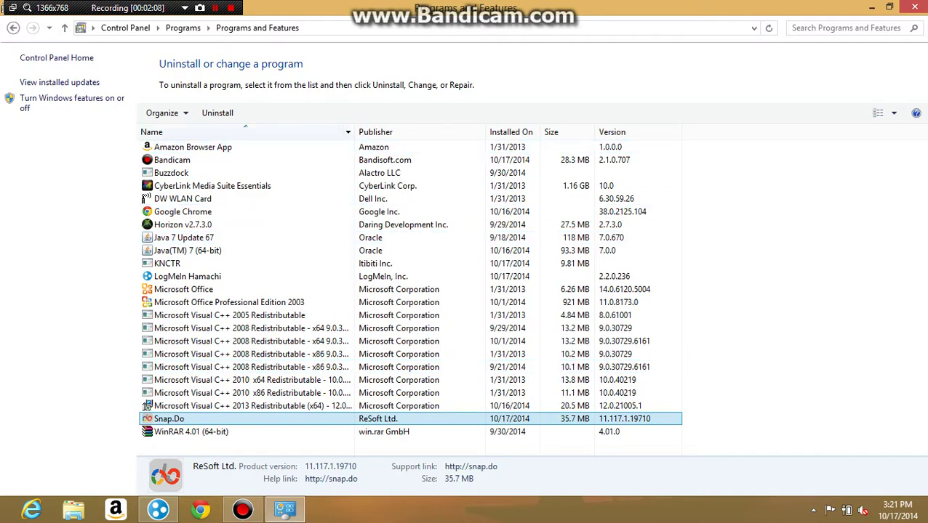
pyautogui.click(217, 113)
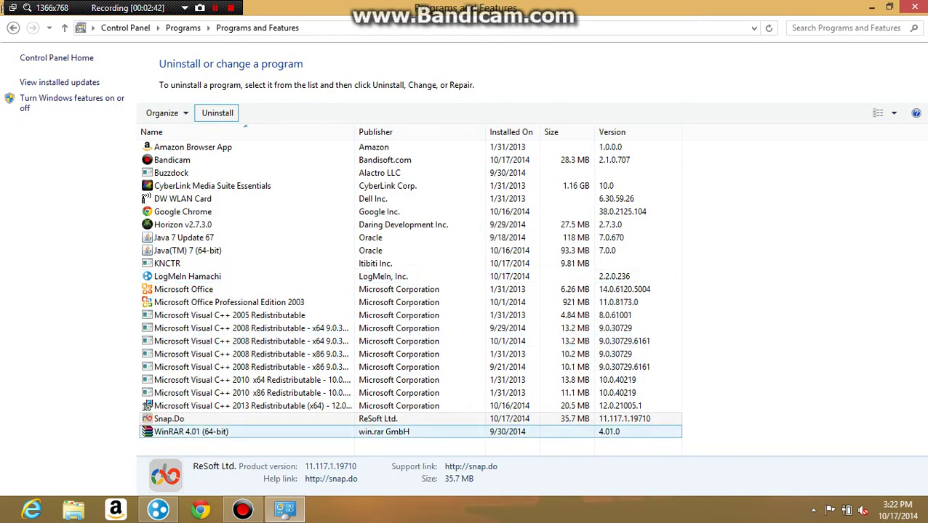
pyautogui.click(410, 432)
pyautogui.click(409, 445)
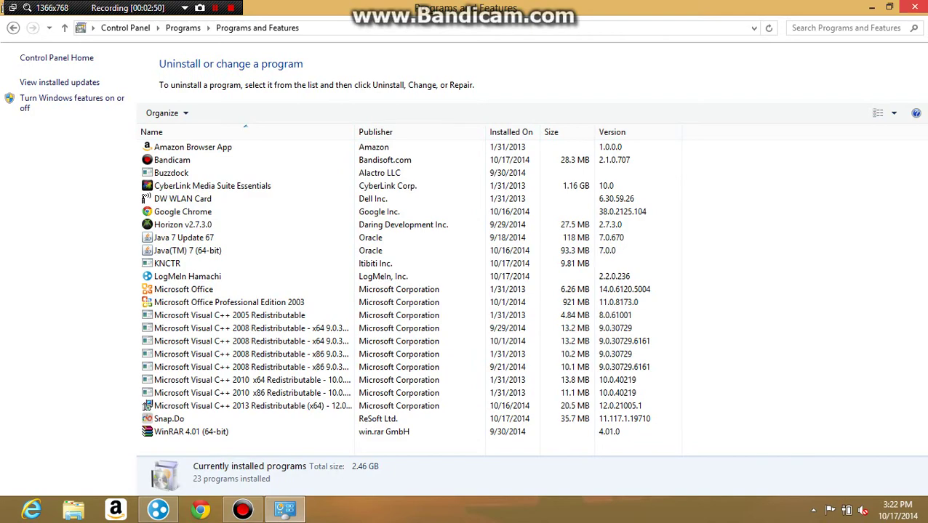
pyautogui.click(914, 7)
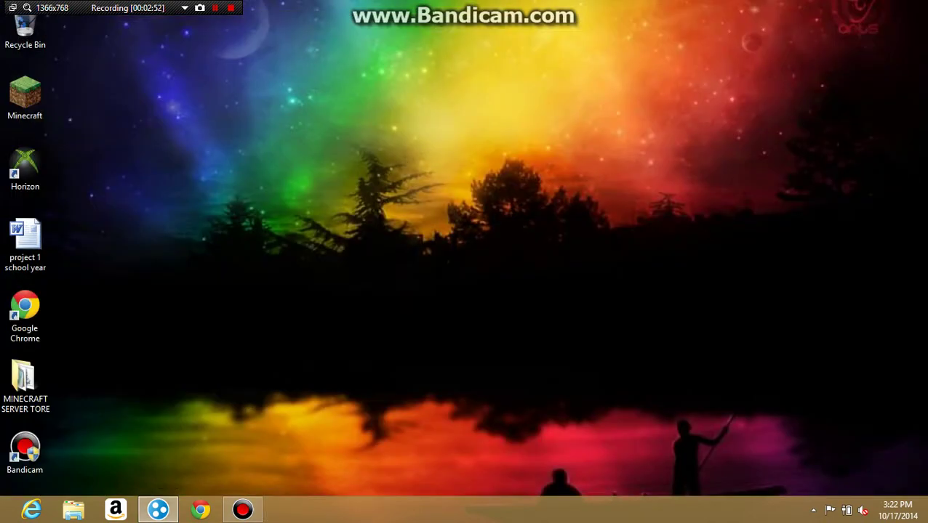
# Switch to Bandicam, open its recordings folder to check the two files, and minimise the folder.
pyautogui.click(242, 509)
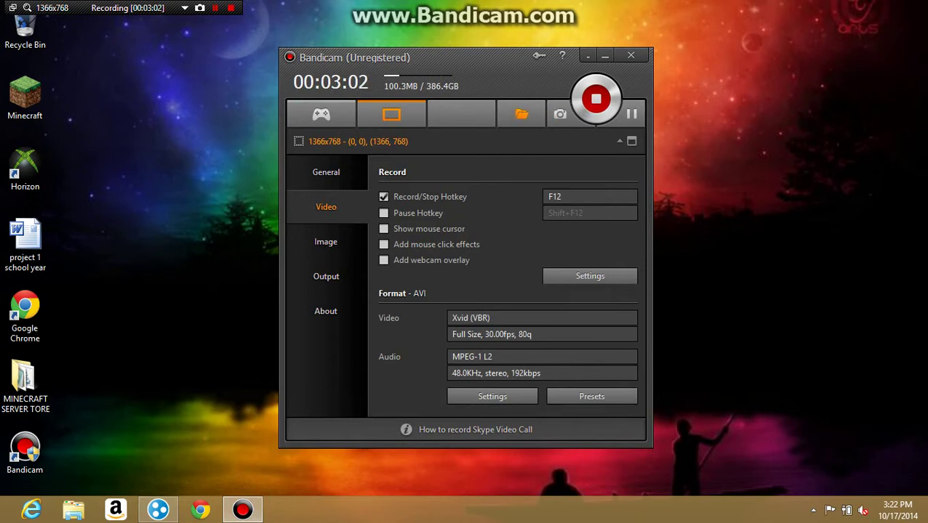
pyautogui.click(521, 114)
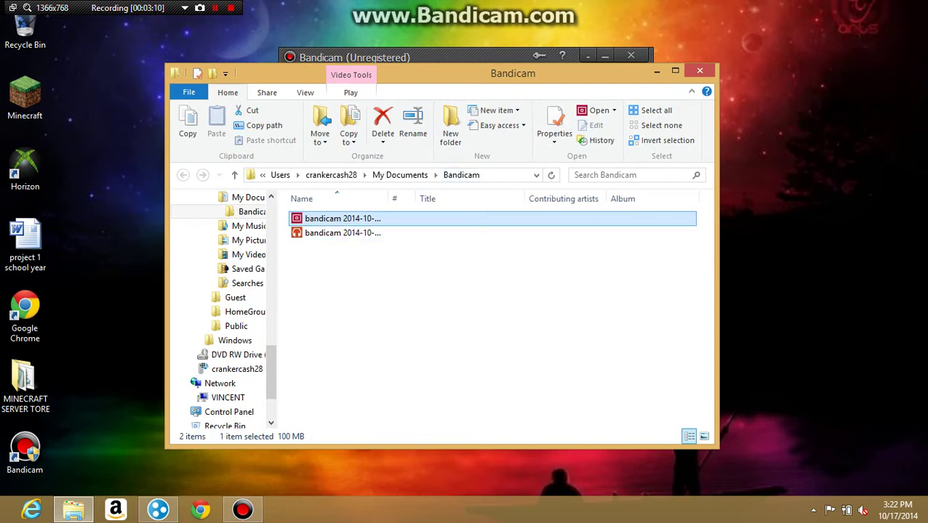
pyautogui.click(342, 233)
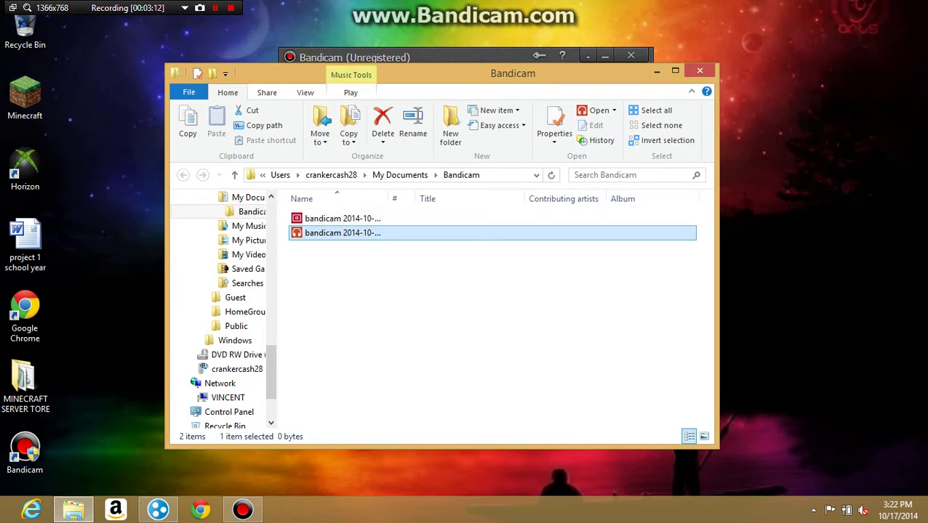
pyautogui.click(657, 70)
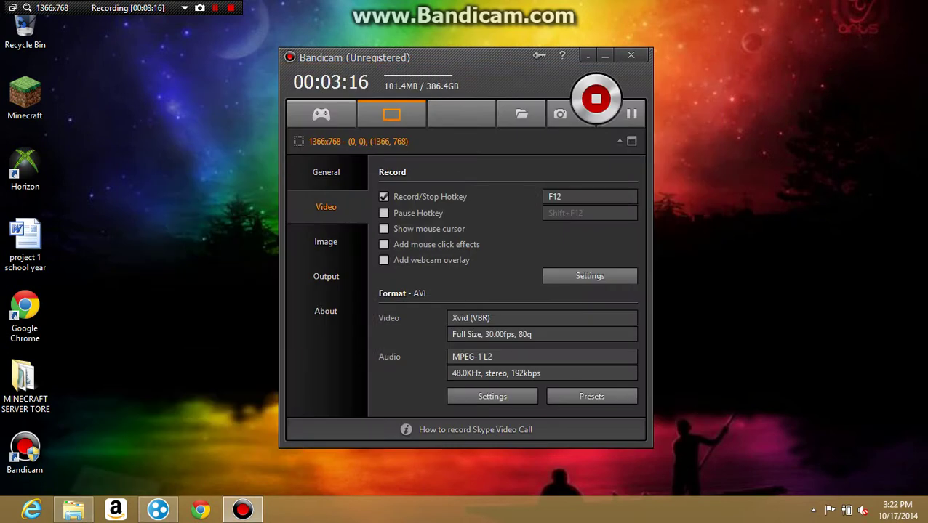
# Open the Windows Start screen and browse the tiles as far as the Bandicam and BandiFix group.
pyautogui.press('super')
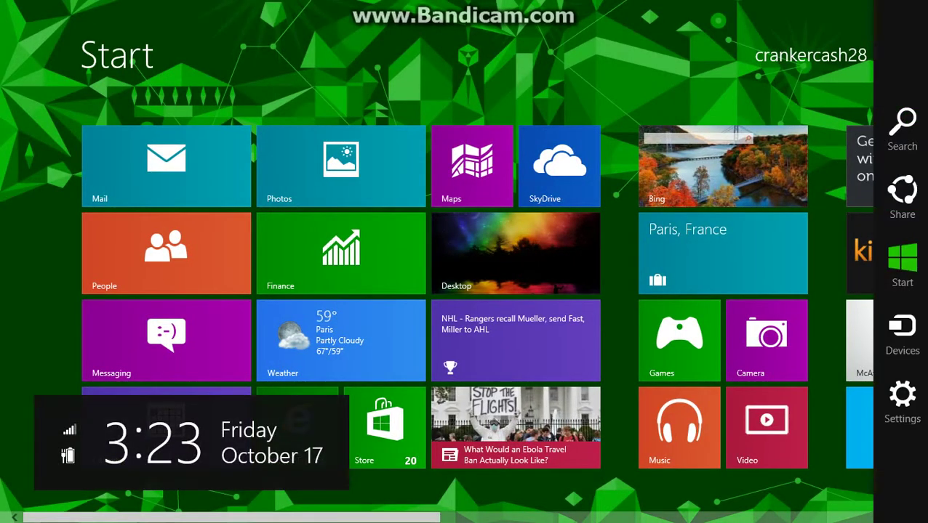
pyautogui.scroll(-5, 464, 291)
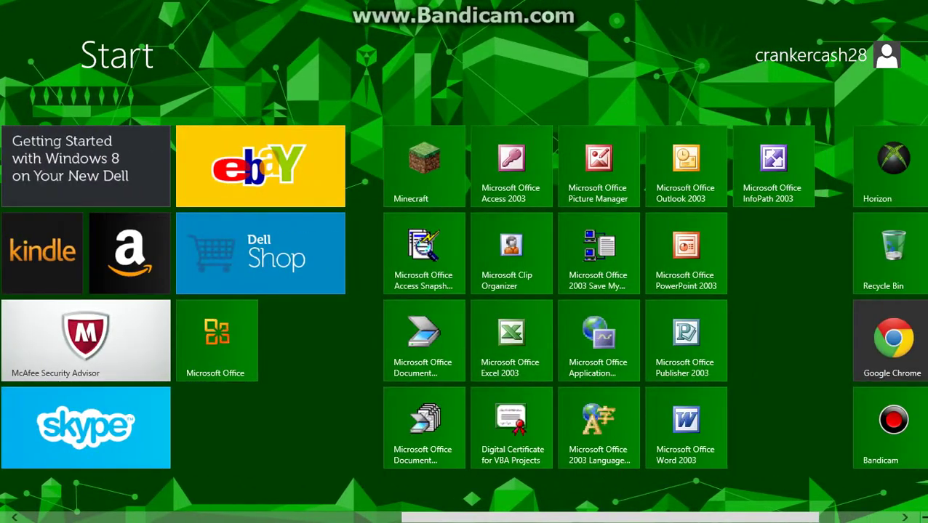
pyautogui.scroll(-3, 464, 291)
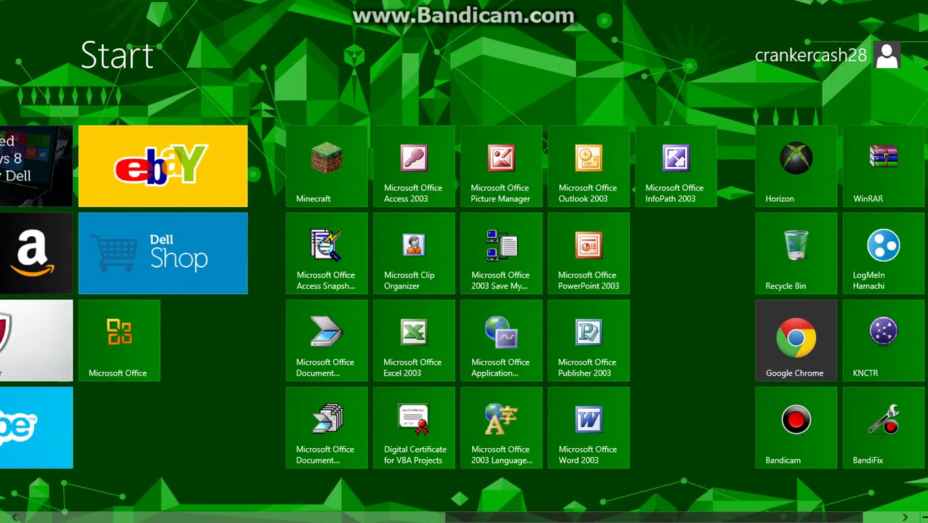
pyautogui.scroll(-1, 464, 291)
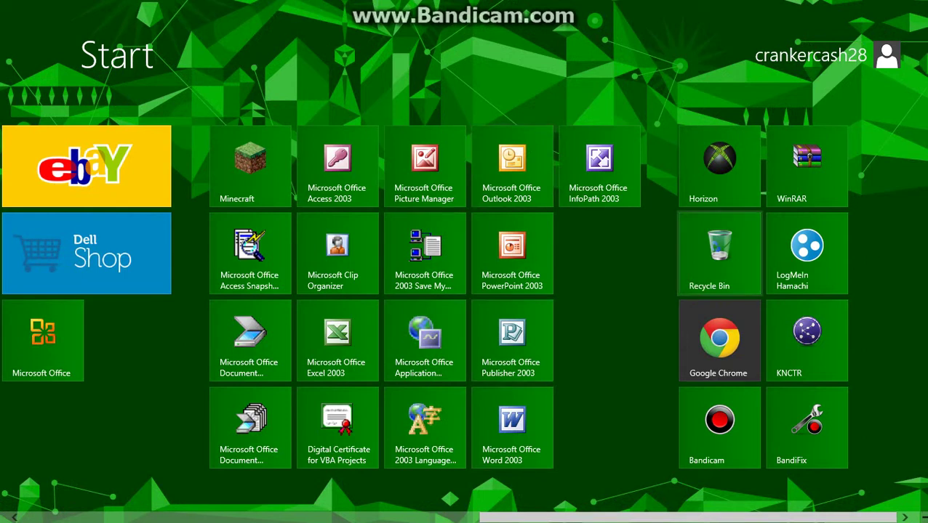
# Unpin the KNCTR and BandiFix tiles from the Start screen.
pyautogui.rightClick(807, 340)
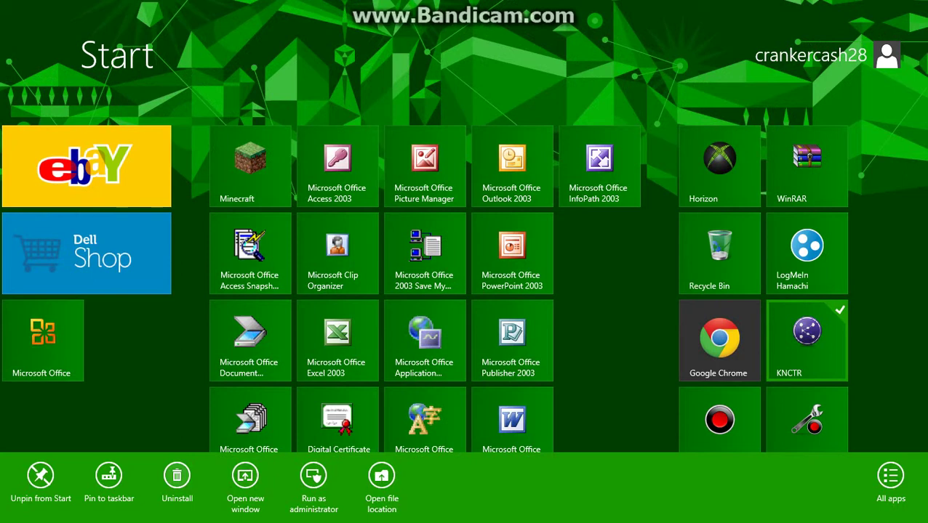
pyautogui.click(41, 478)
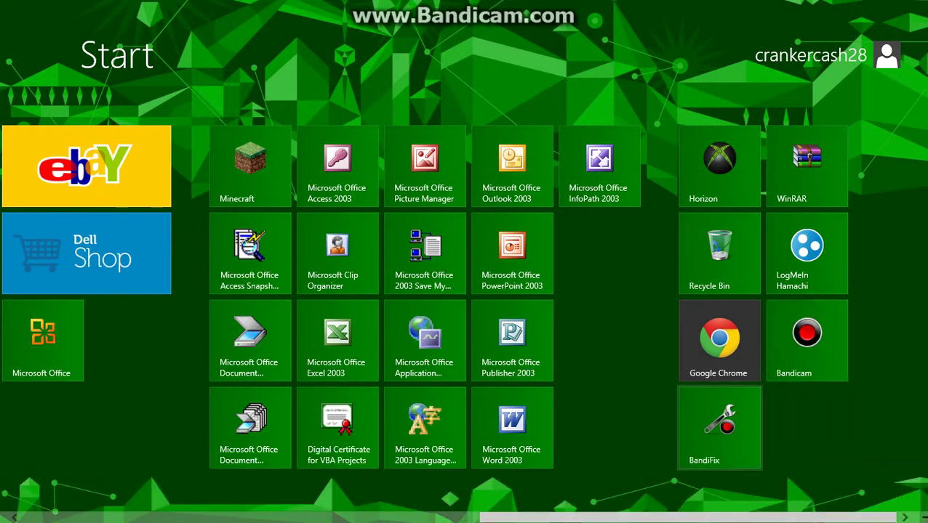
pyautogui.rightClick(719, 427)
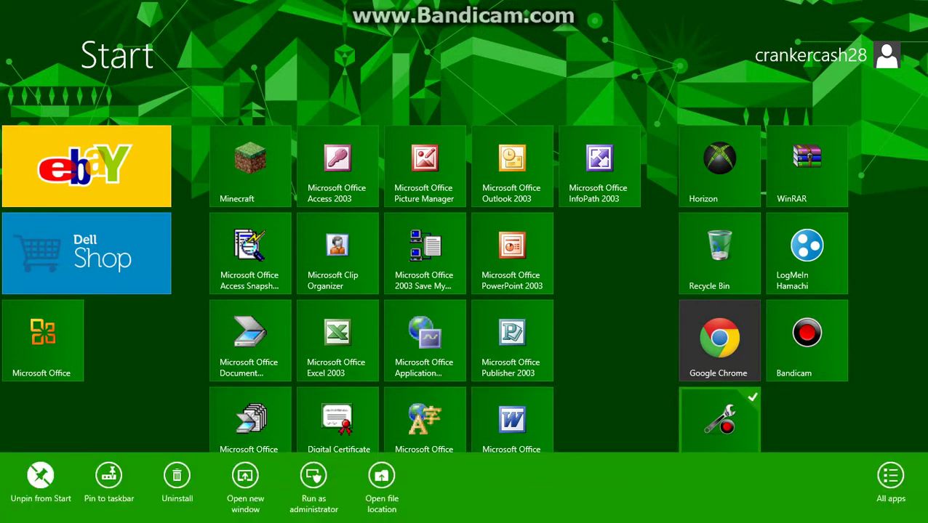
pyautogui.click(40, 476)
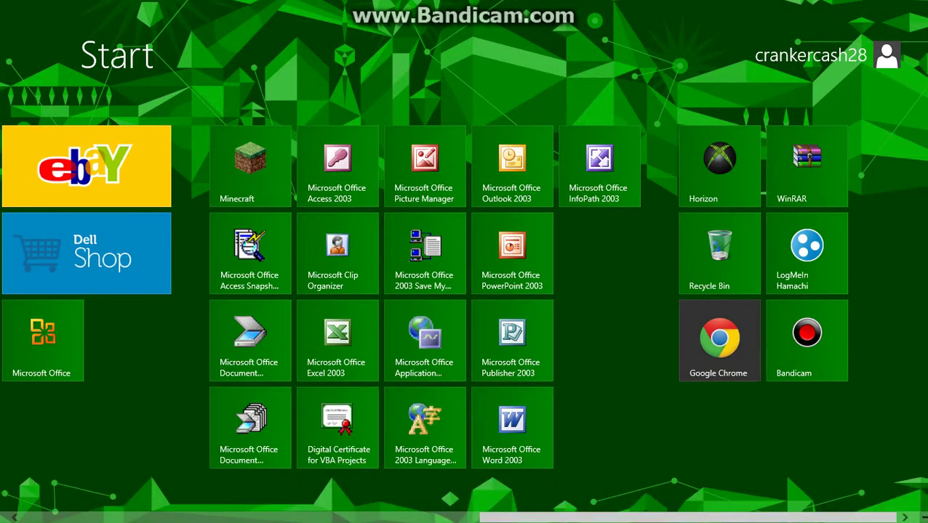
# Pin Microsoft Office Word 2003 to the taskbar and return to the desktop.
pyautogui.rightClick(512, 428)
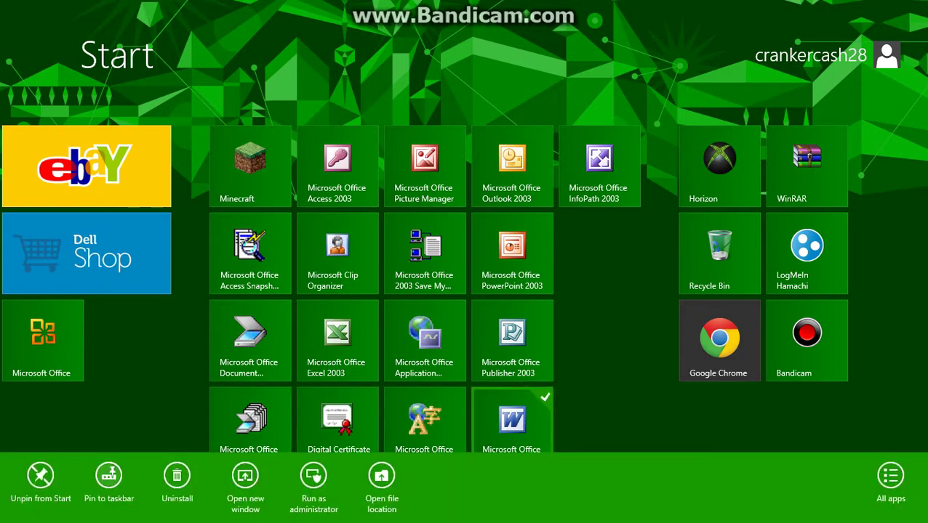
pyautogui.click(109, 476)
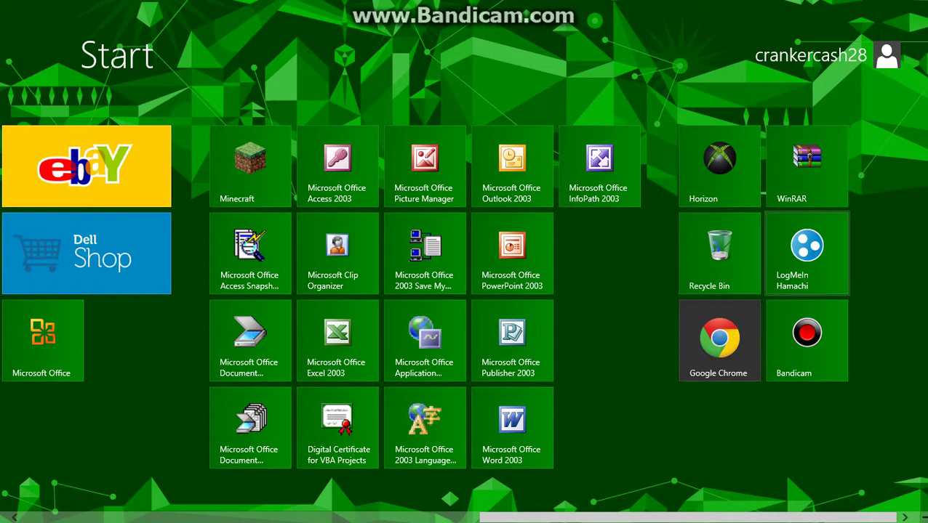
pyautogui.press('super')
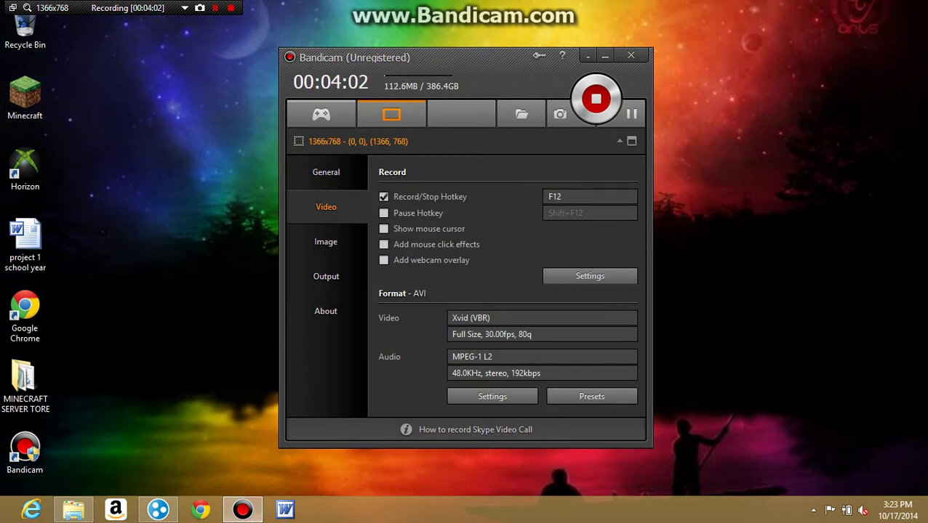
# Pin Microsoft Office Excel 2003 to the taskbar from the Start screen and return to the desktop.
pyautogui.press('super')
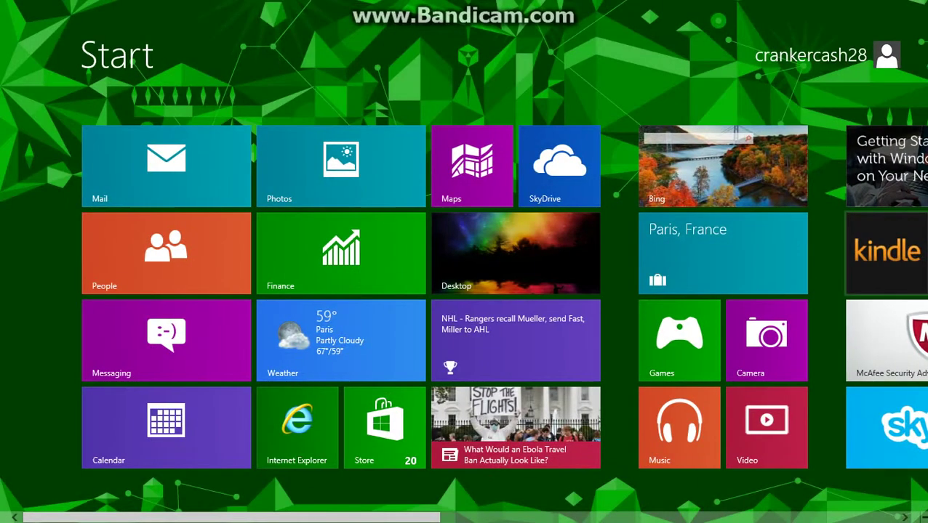
pyautogui.scroll(-1, 464, 291)
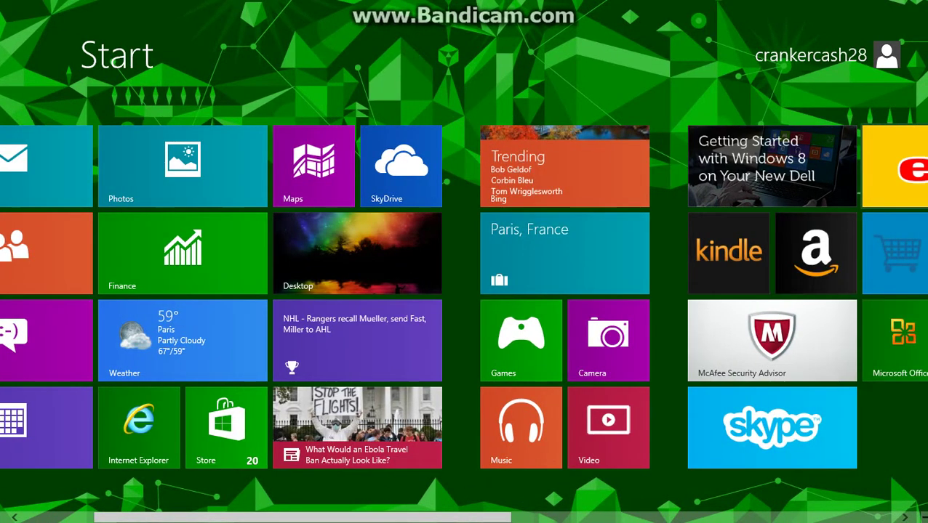
pyautogui.scroll(-3, 464, 291)
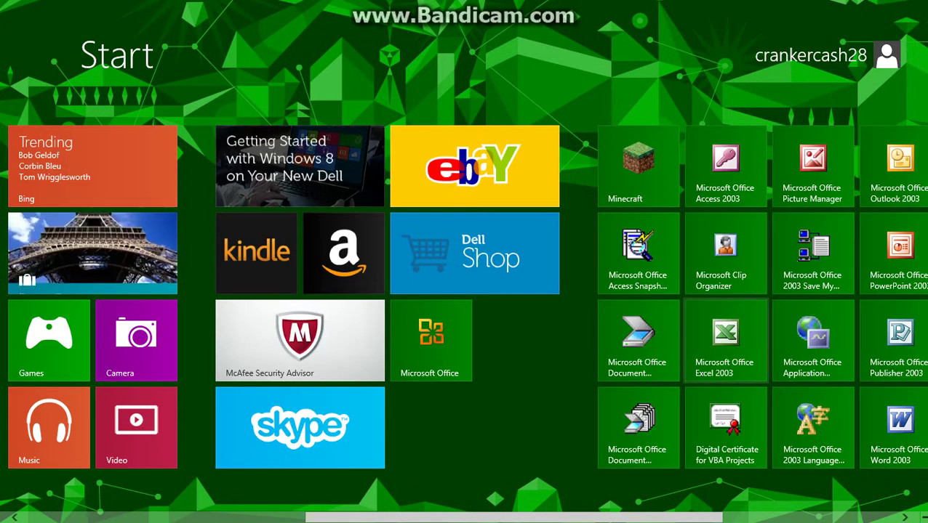
pyautogui.rightClick(725, 339)
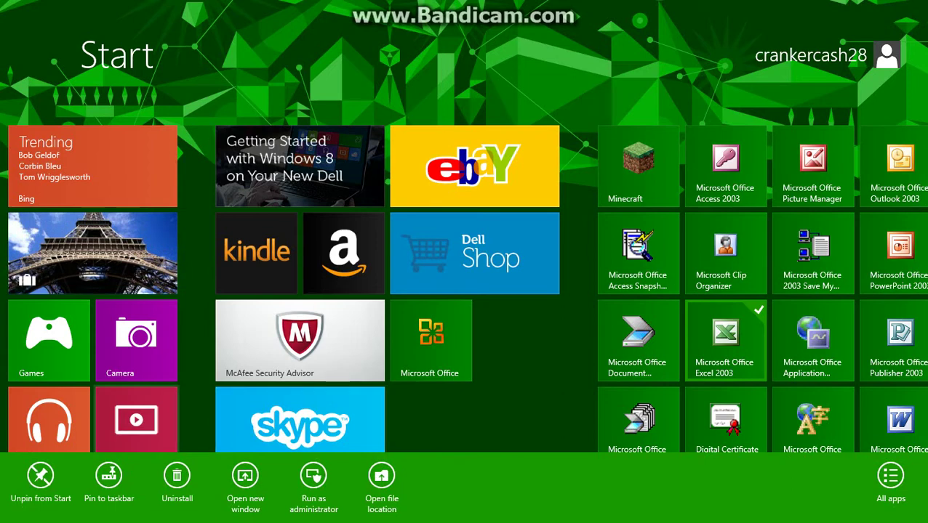
pyautogui.click(109, 483)
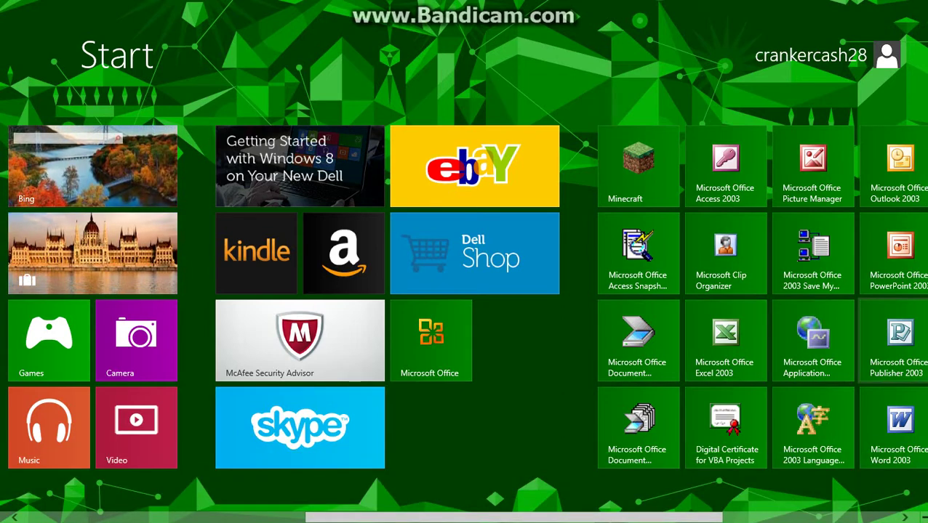
pyautogui.press('super')
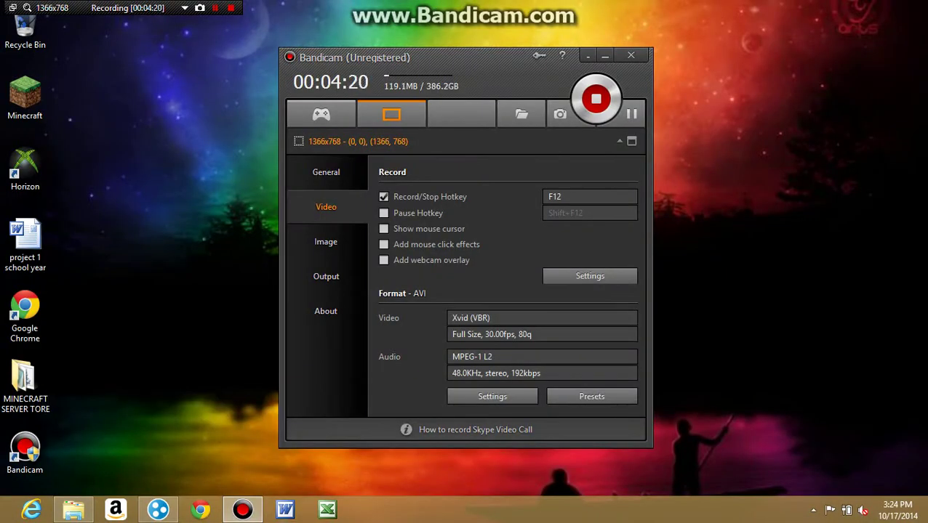
# Open Excel, select cells J4 and I5 in the blank workbook, and close it without saving.
pyautogui.click(326, 510)
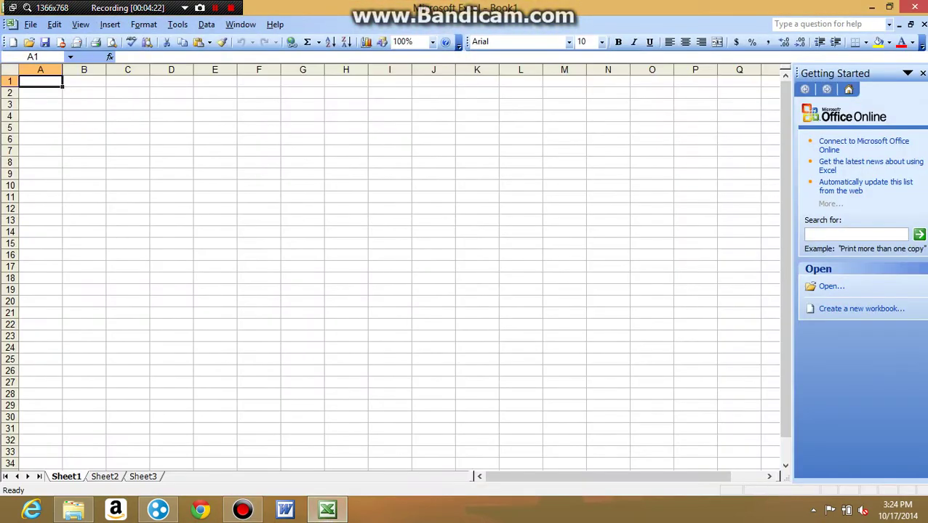
pyautogui.click(434, 115)
pyautogui.click(390, 127)
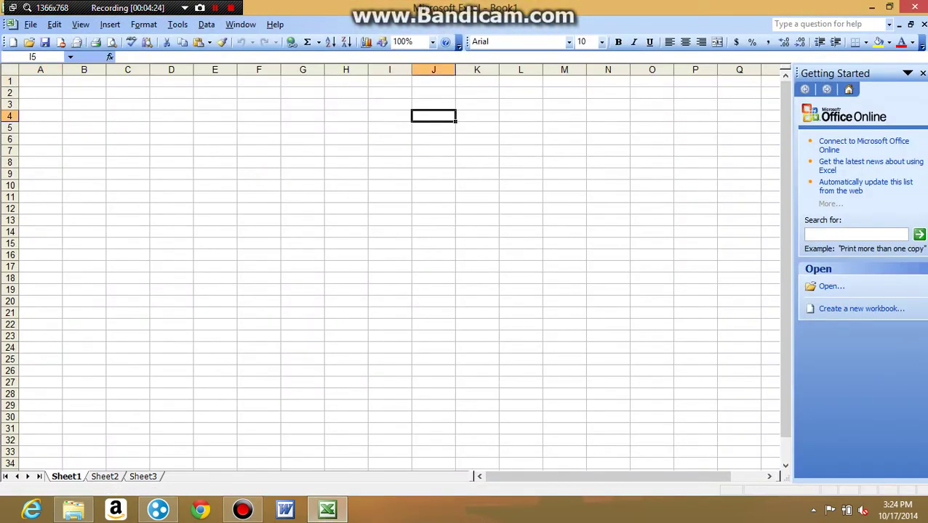
pyautogui.click(911, 6)
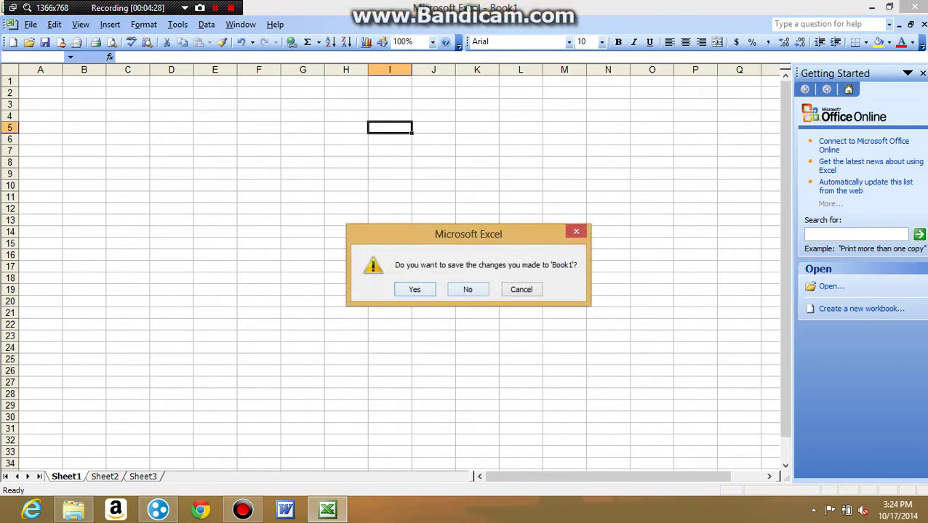
pyautogui.click(468, 289)
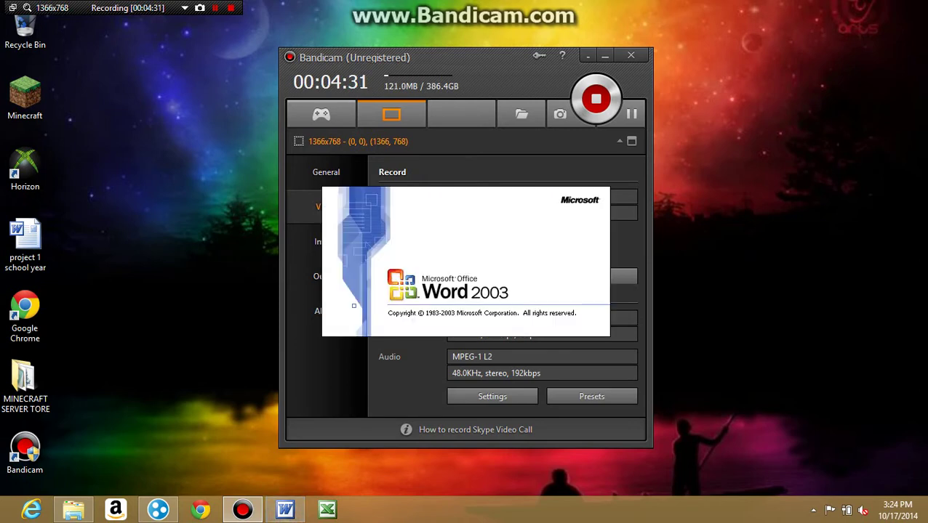
# Enter a line of random letters in a blank Word document, delete it all, and close Word without saving.
pyautogui.write('Fjknkvjhakuck.xbhvgdzykuiv.hlnb ghckh')
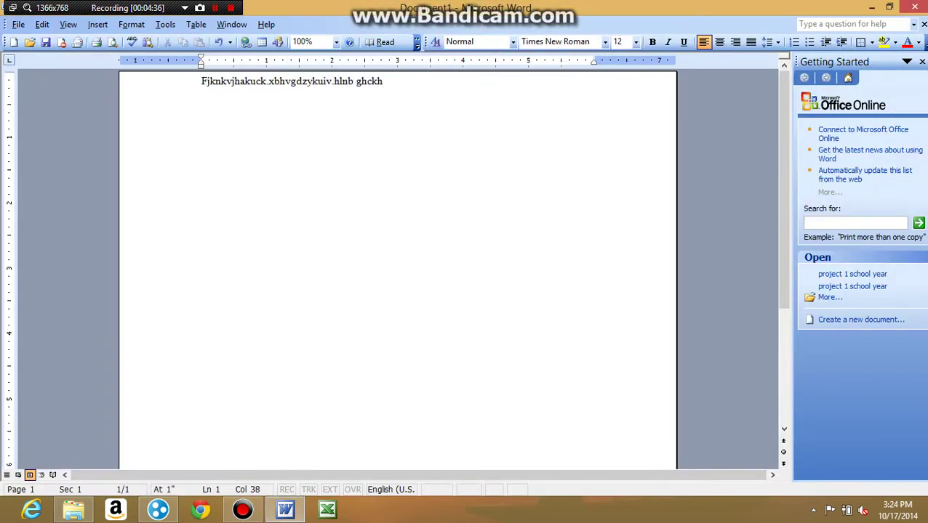
pyautogui.press('BackSpace')
pyautogui.press('BackSpace')
pyautogui.press('BackSpace')
pyautogui.press('BackSpace')
pyautogui.press('BackSpace')
pyautogui.press('BackSpace')
pyautogui.press('BackSpace')
pyautogui.press('BackSpace')
pyautogui.press('BackSpace')
pyautogui.press('BackSpace')
pyautogui.press('BackSpace')
pyautogui.press('BackSpace')
pyautogui.press('BackSpace')
pyautogui.press('BackSpace')
pyautogui.press('BackSpace')
pyautogui.press('BackSpace')
pyautogui.press('BackSpace')
pyautogui.press('BackSpace')
pyautogui.press('BackSpace')
pyautogui.press('BackSpace')
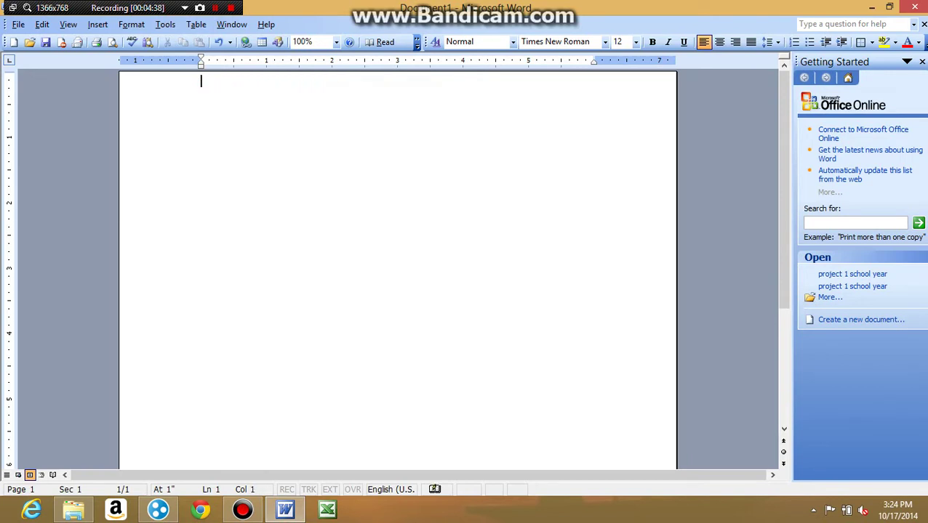
pyautogui.click(914, 6)
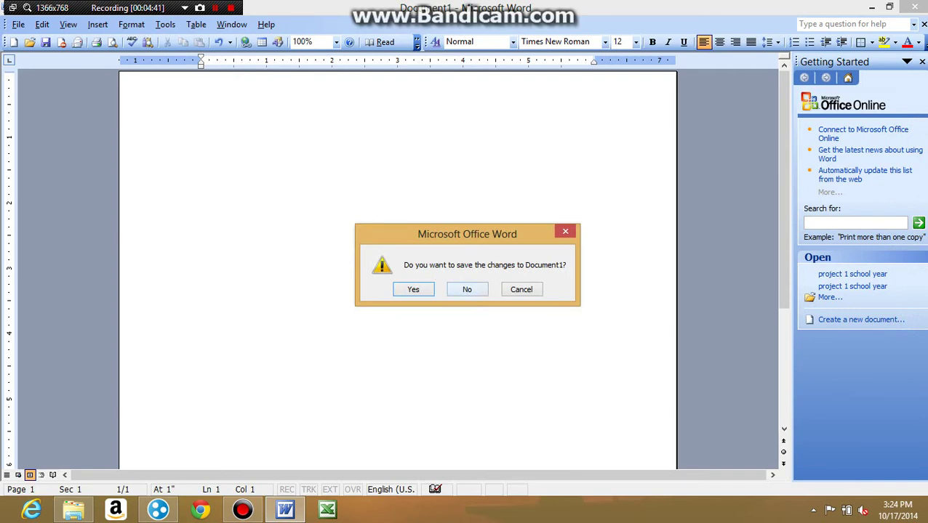
pyautogui.click(467, 289)
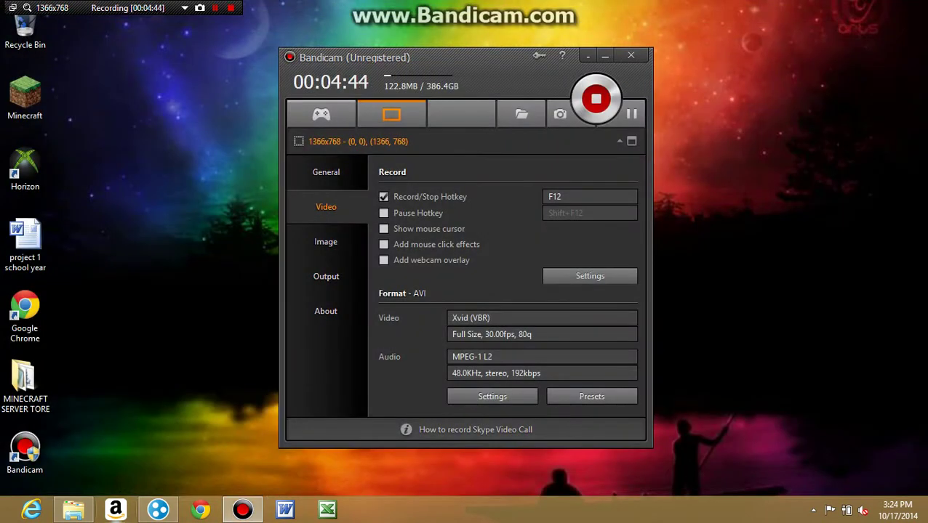
# Switch to Google Chrome and go to google.com.
pyautogui.click(200, 510)
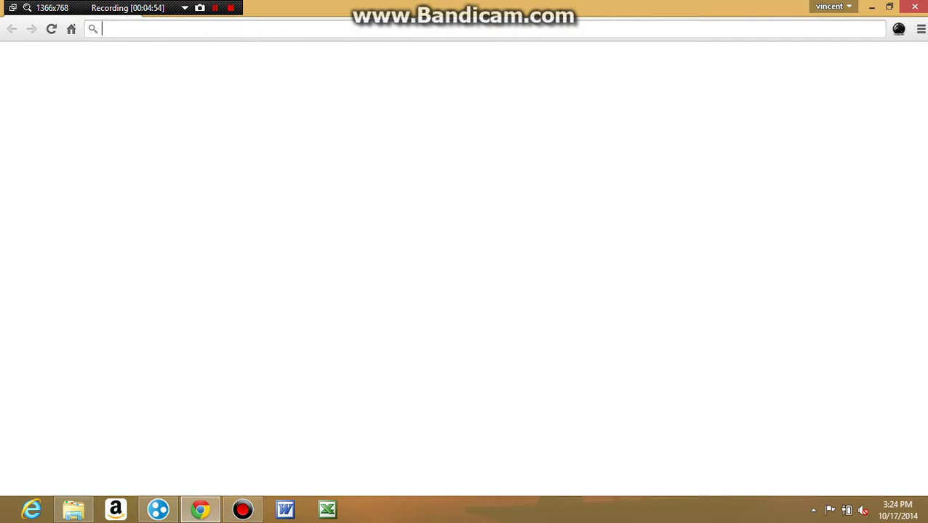
pyautogui.write('googl')
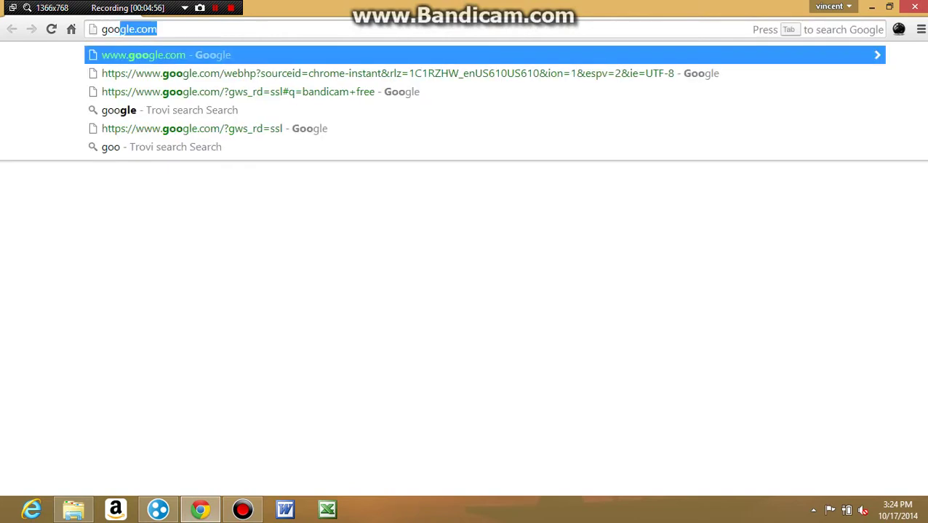
pyautogui.write('e')
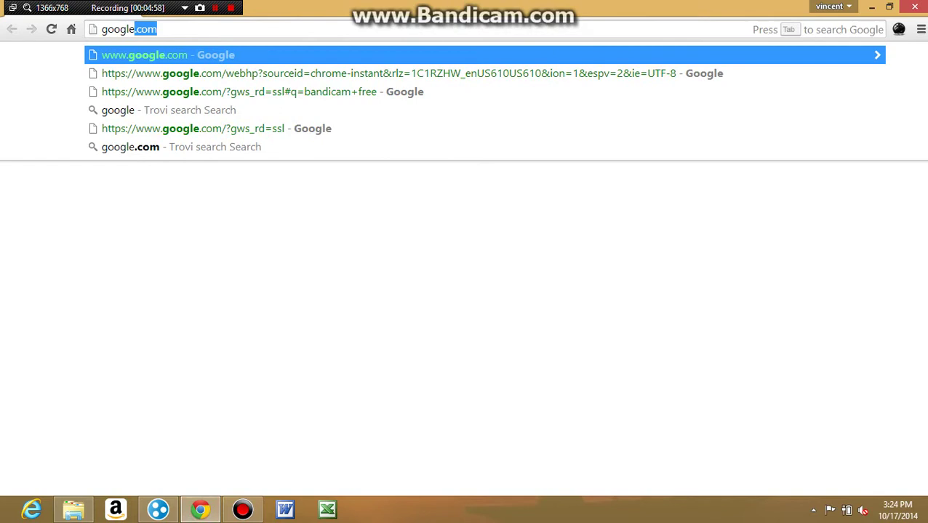
pyautogui.press('Return')
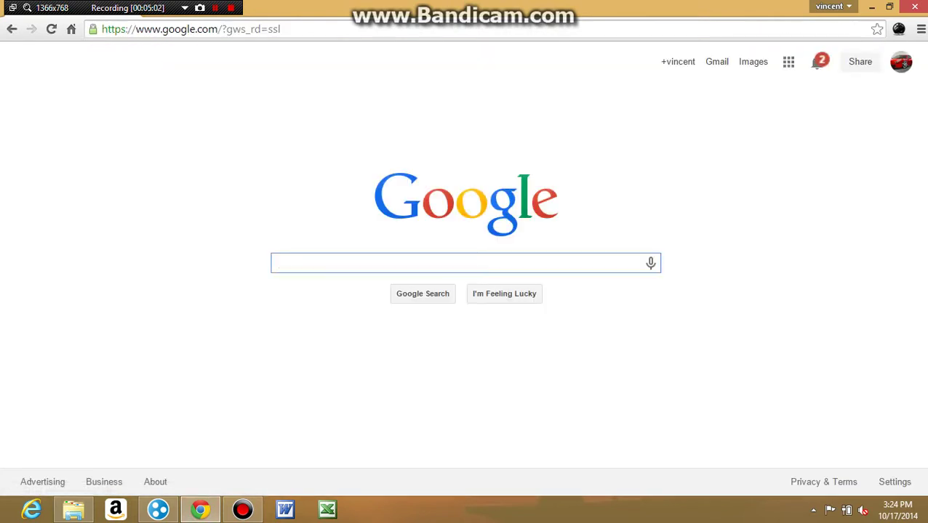
# Search Google for youtube and open the YouTube website.
pyautogui.write('you')
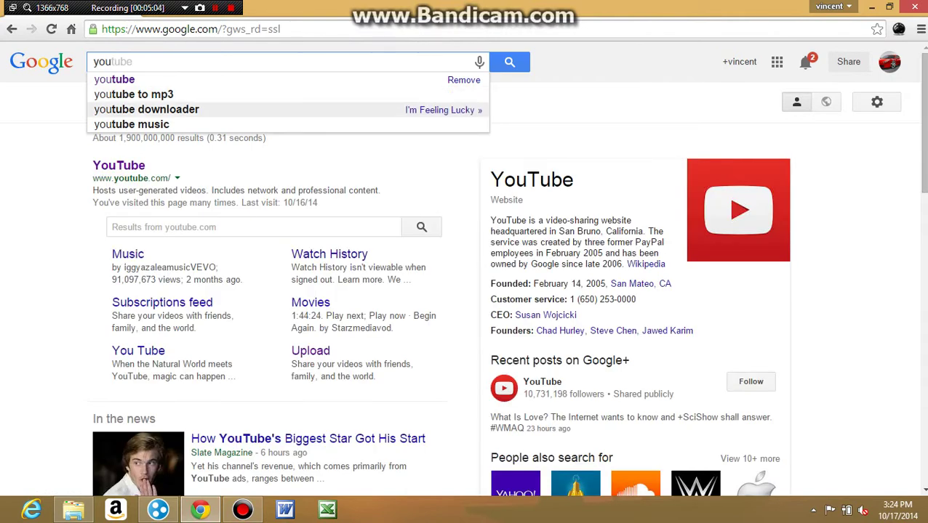
pyautogui.press('Return')
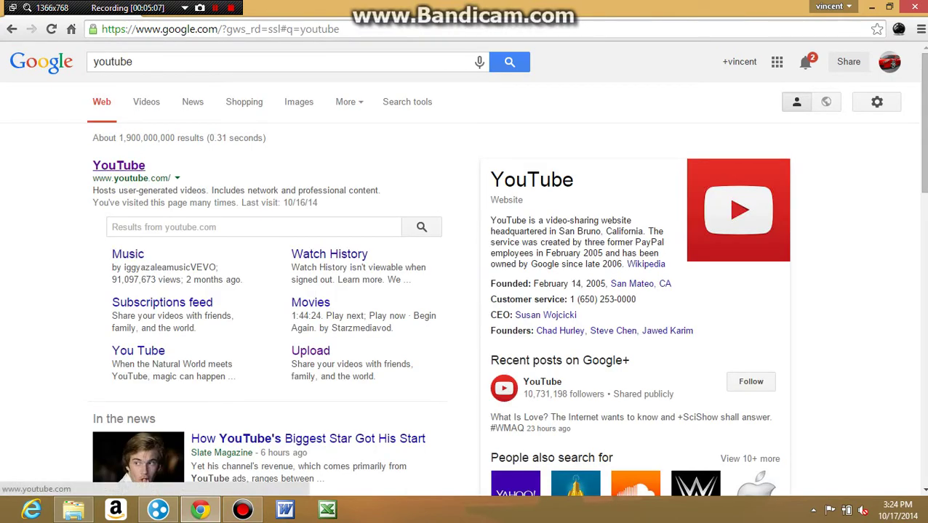
pyautogui.click(119, 165)
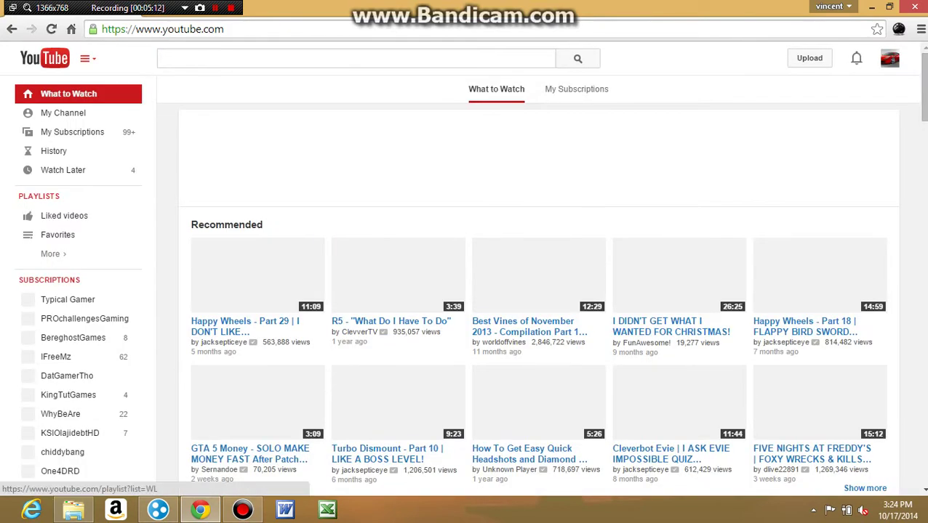
# Open the uploaded videos of the account's own channel and play the video "Editing bro".
pyautogui.click(64, 113)
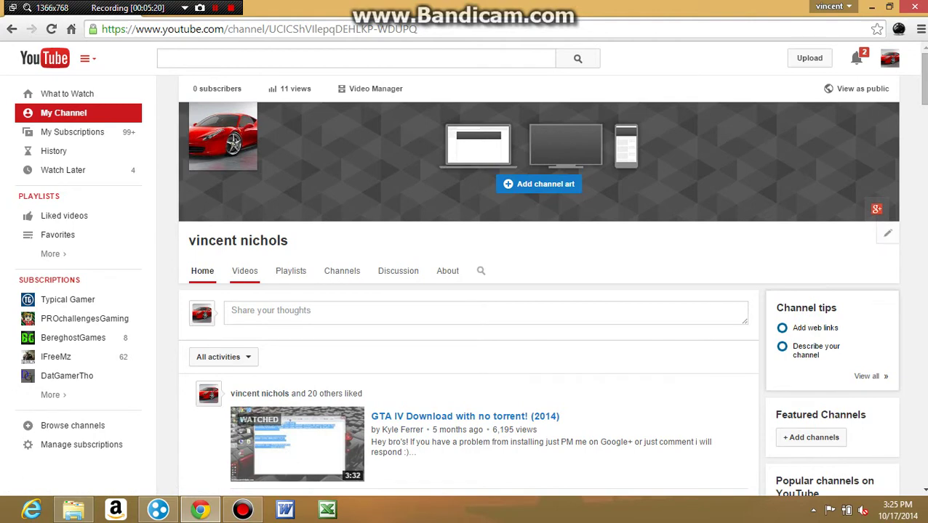
pyautogui.click(245, 270)
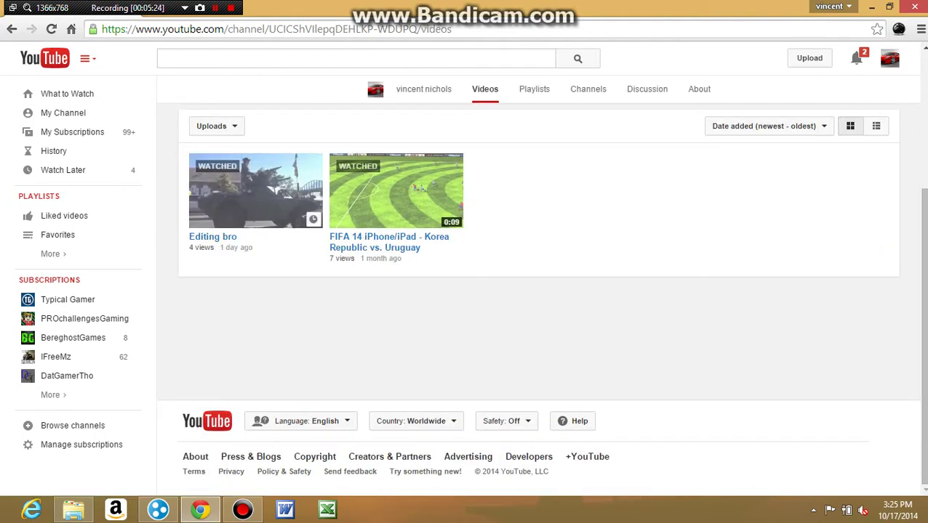
pyautogui.click(256, 191)
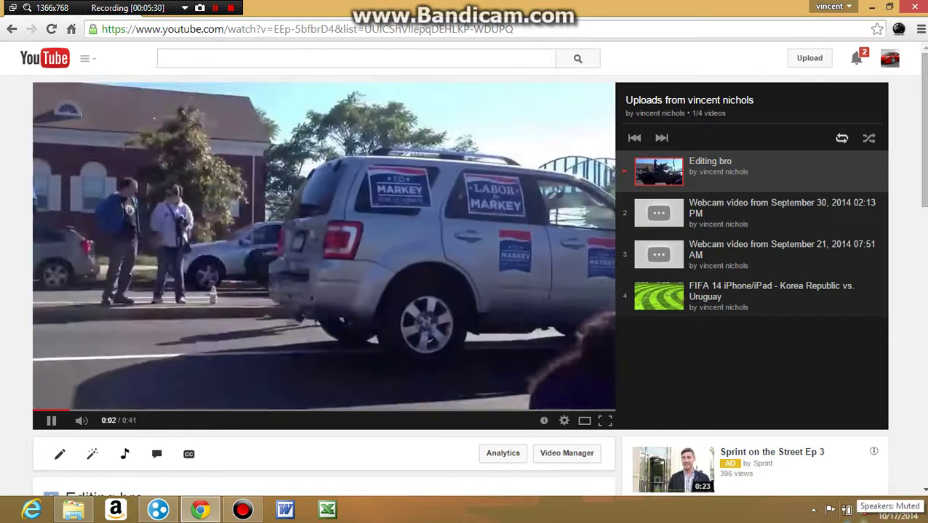
# Unmute the computer's speakers and lower the system volume while the video plays.
pyautogui.click(846, 510)
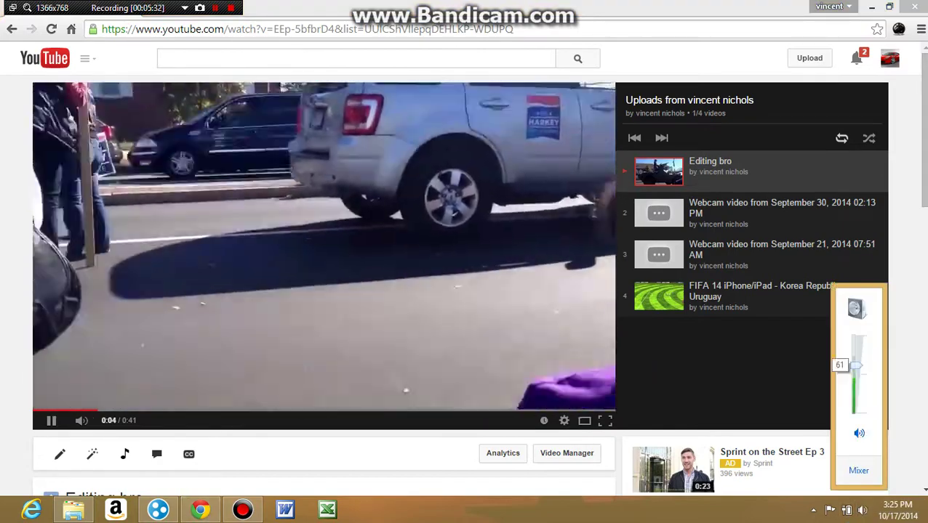
pyautogui.moveTo(857, 366); pyautogui.dragTo(856, 382)
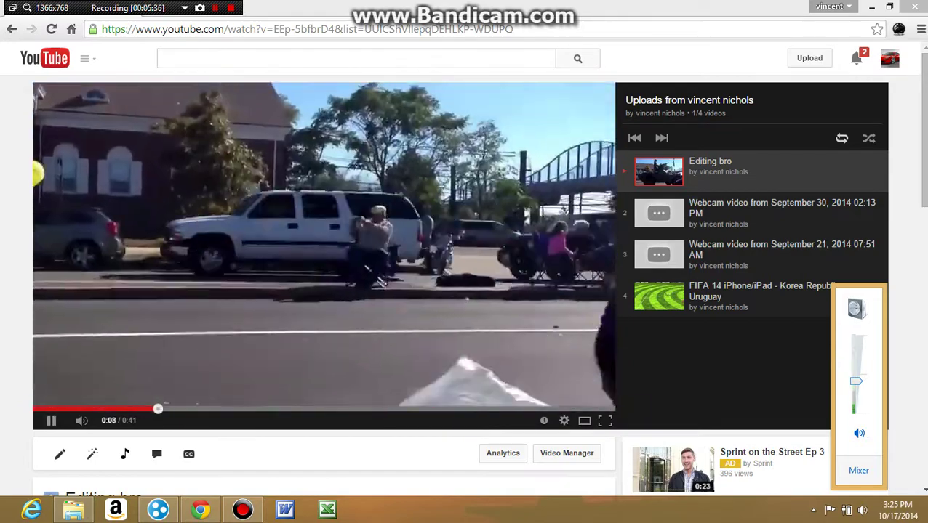
pyautogui.press('Escape')
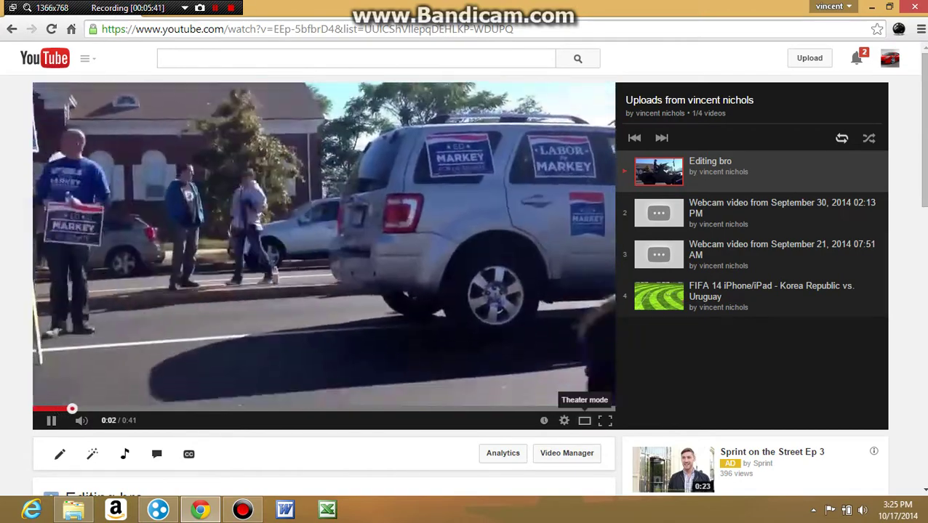
# Switch the "Editing bro" video player to theater mode.
pyautogui.click(583, 421)
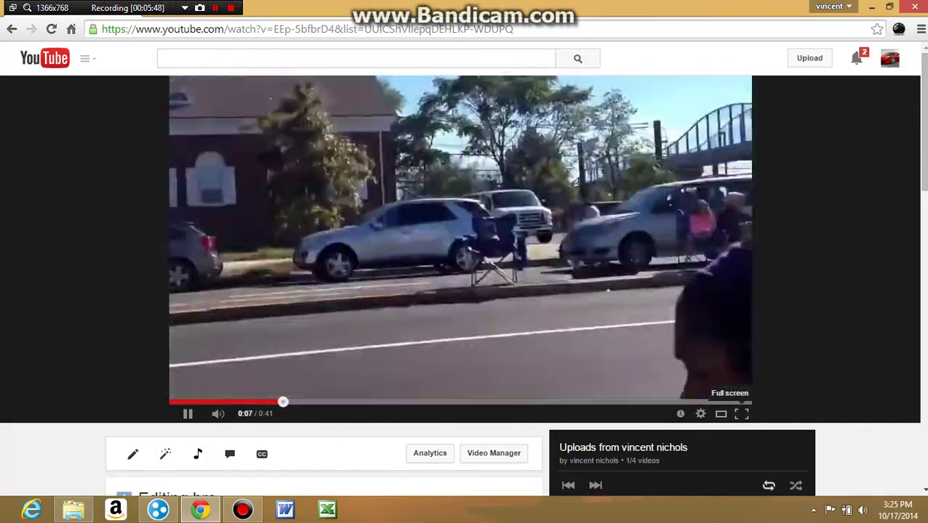
# View the "Editing bro" video in full screen, and exit full screen after playback.
pyautogui.click(741, 413)
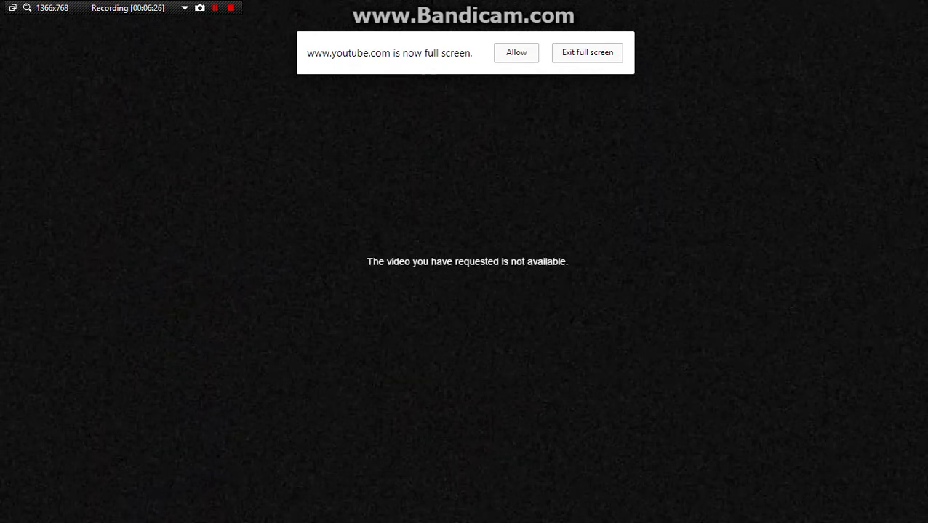
pyautogui.click(587, 53)
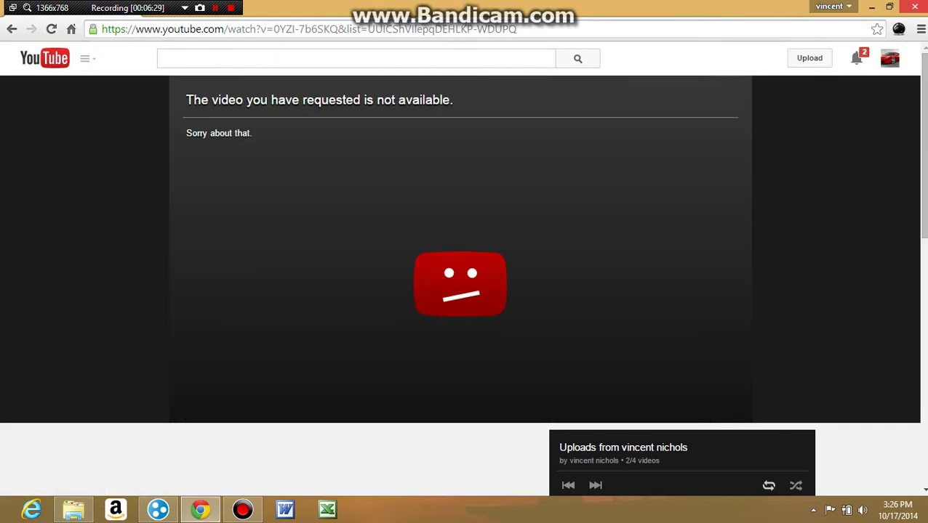
# Minimize the Chrome and Bandicam windows to clear the desktop.
pyautogui.moveTo(926, 1)
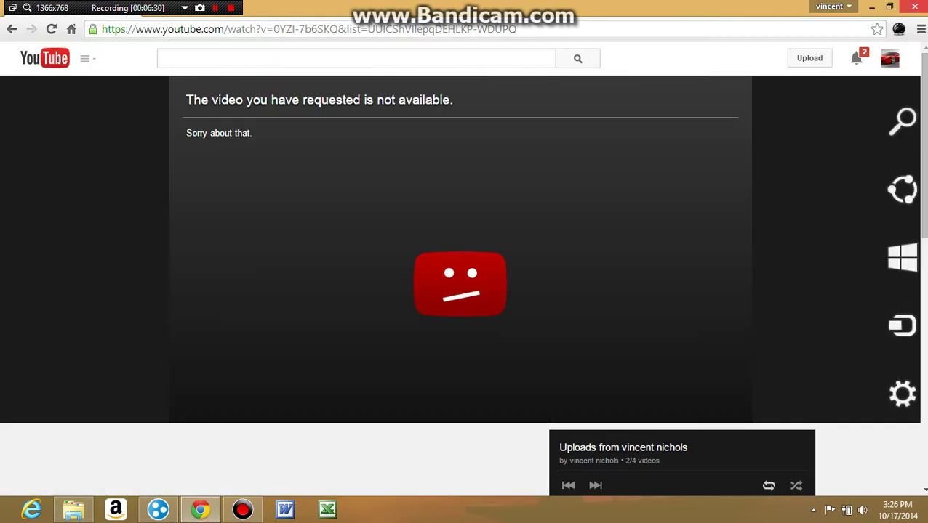
pyautogui.click(871, 6)
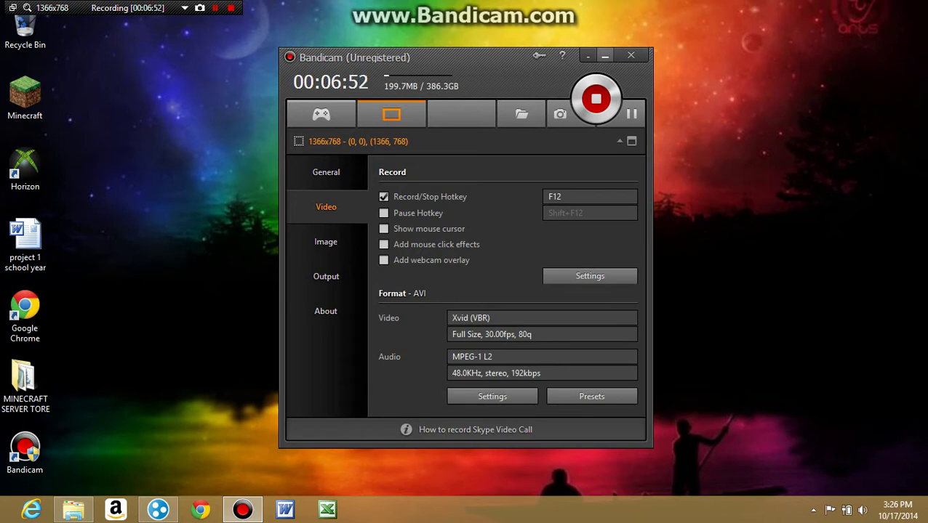
pyautogui.click(604, 55)
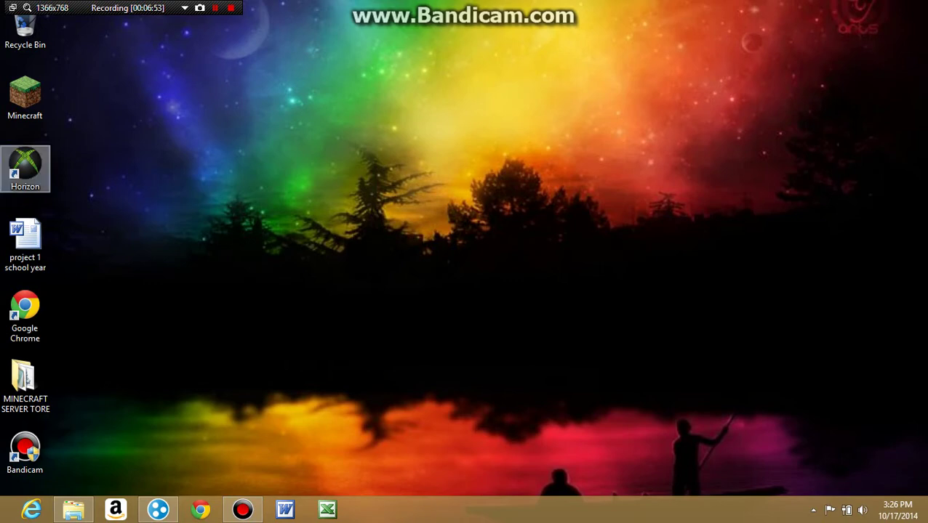
# Launch Horizon from the desktop in offline mode to show its game modders, and close the program.
pyautogui.click(25, 169)
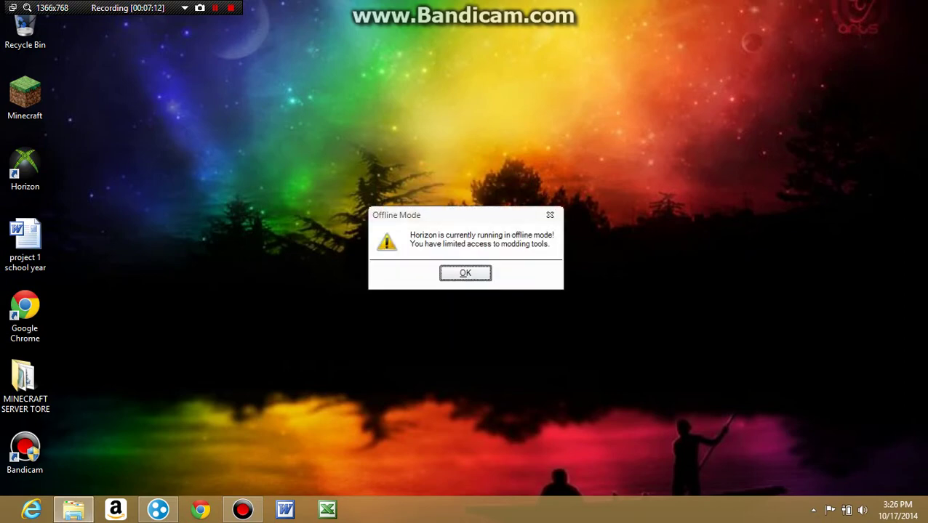
pyautogui.click(464, 273)
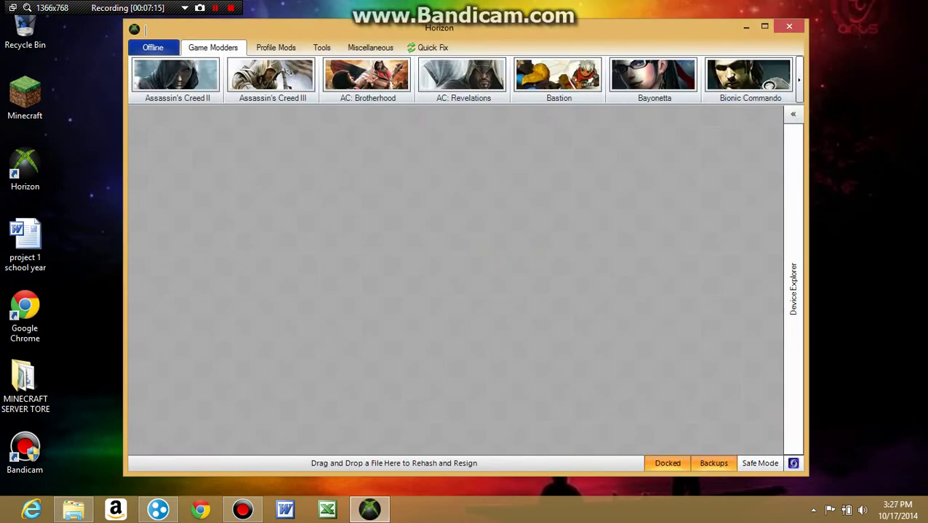
pyautogui.hotkey('alt', 'F4')
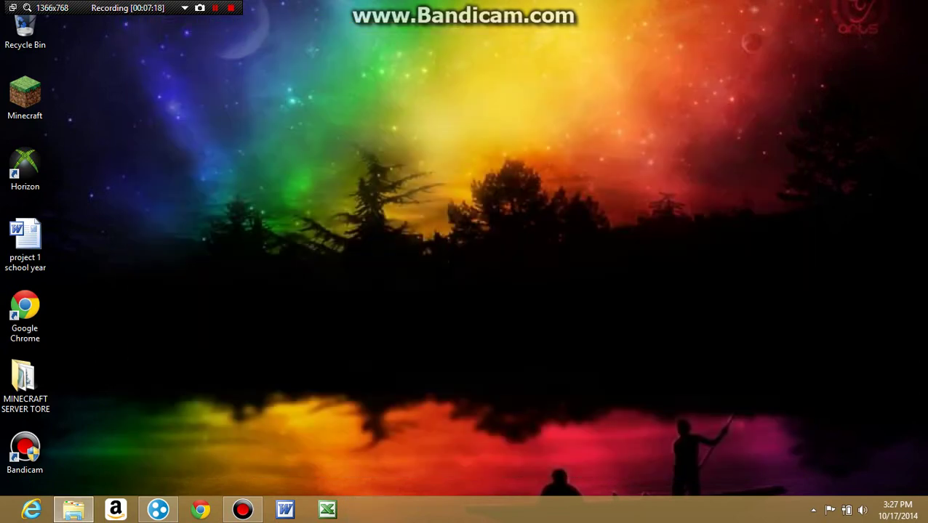
# Bring up the File Explorer window of the Bandicam folder briefly, and close that window.
pyautogui.click(73, 510)
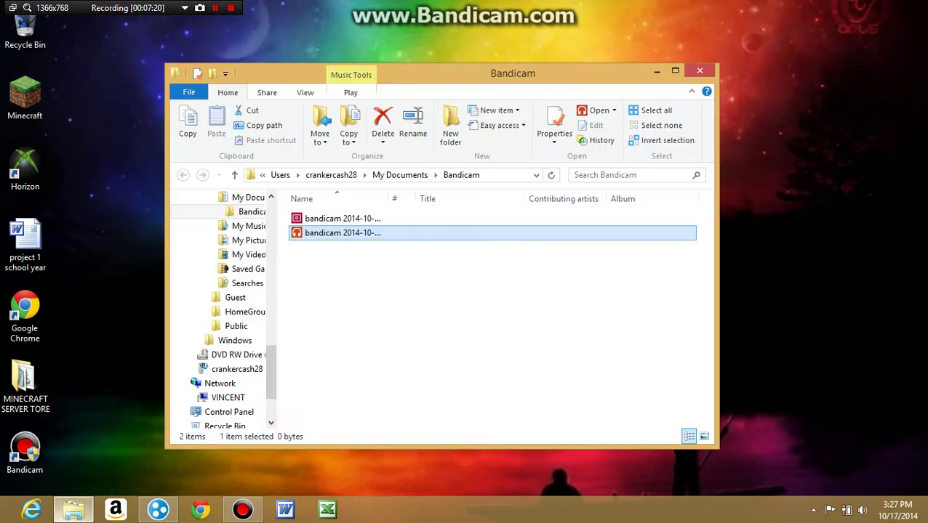
pyautogui.click(74, 509)
pyautogui.rightClick(73, 509)
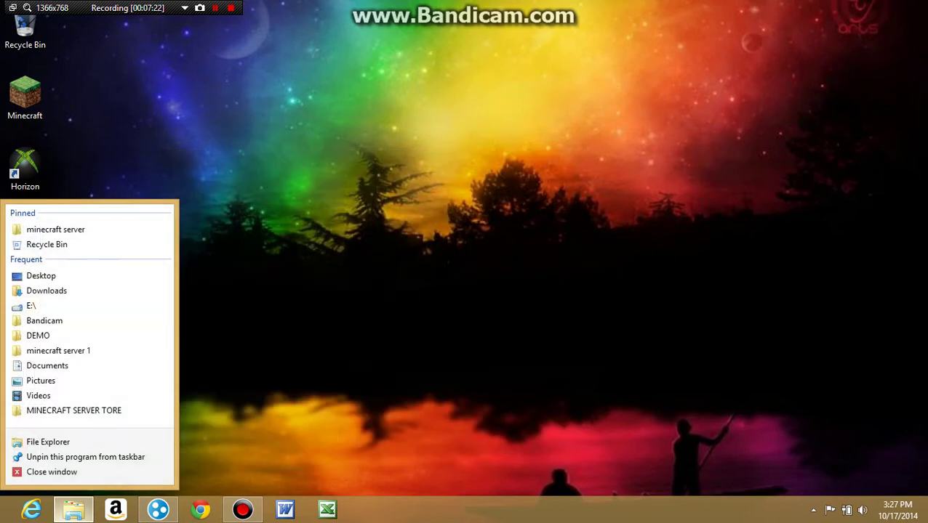
pyautogui.click(51, 472)
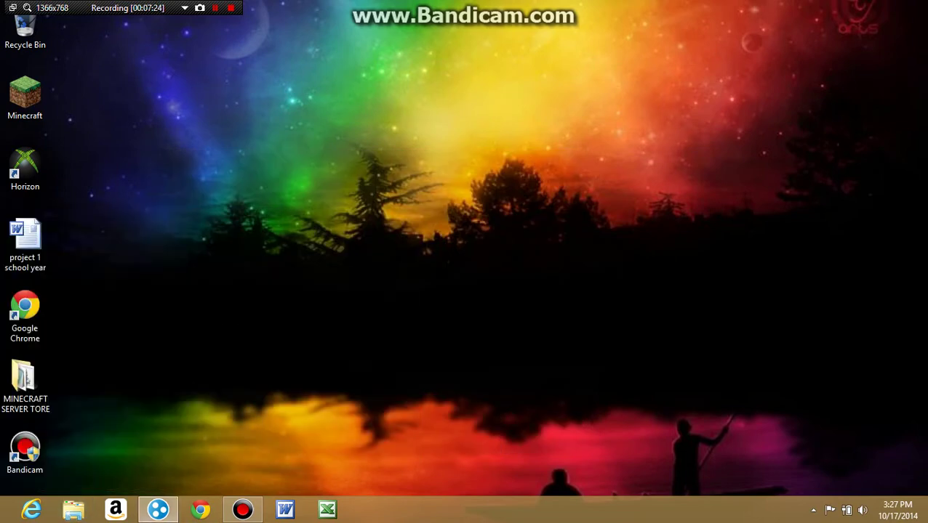
# Open Internet Explorer to show its start page, and close the browser.
pyautogui.click(31, 510)
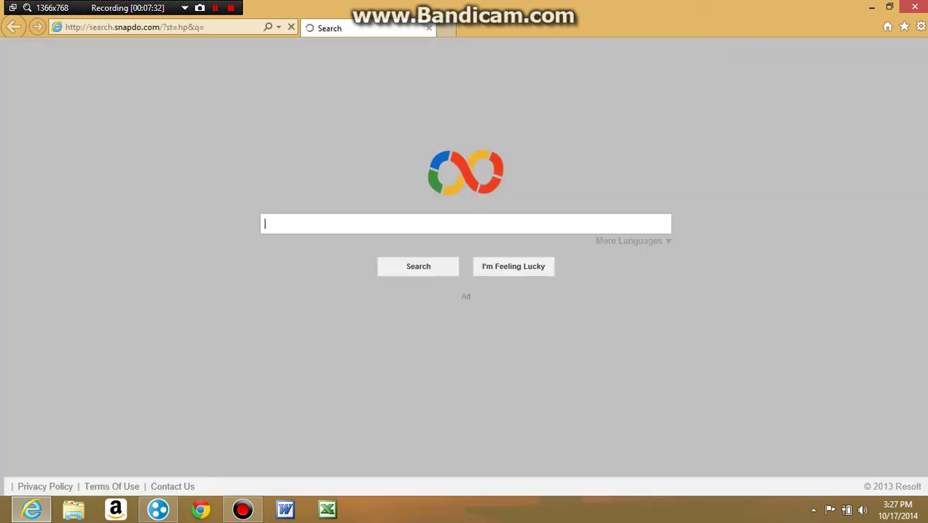
pyautogui.hotkey('alt', 'F4')
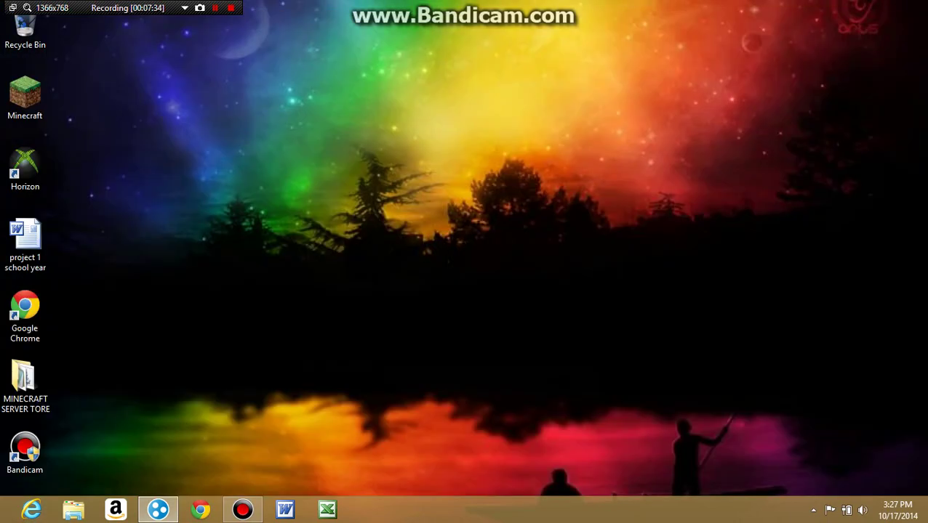
# Search for "minecraft free download" in Chrome, and download and open minecraft-setup.exe from the SoftReviews Minecraft page.
pyautogui.click(200, 509)
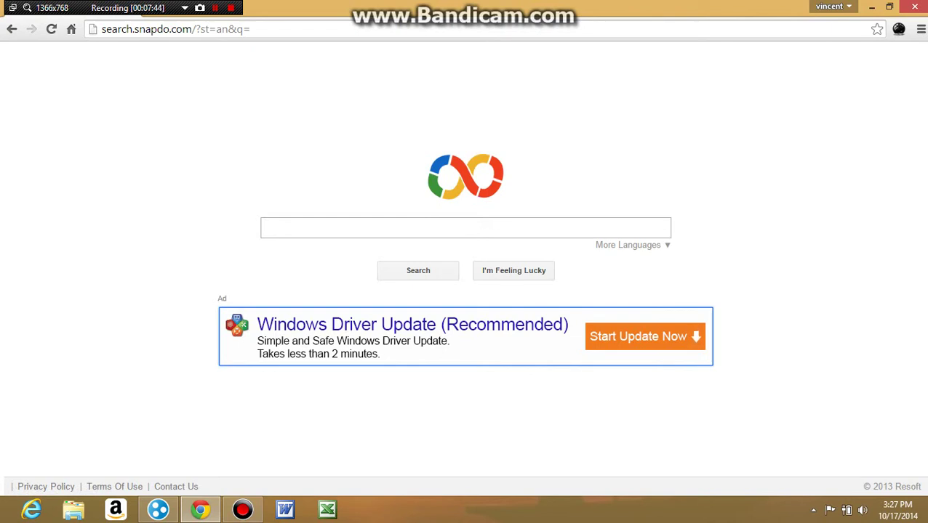
pyautogui.write('min')
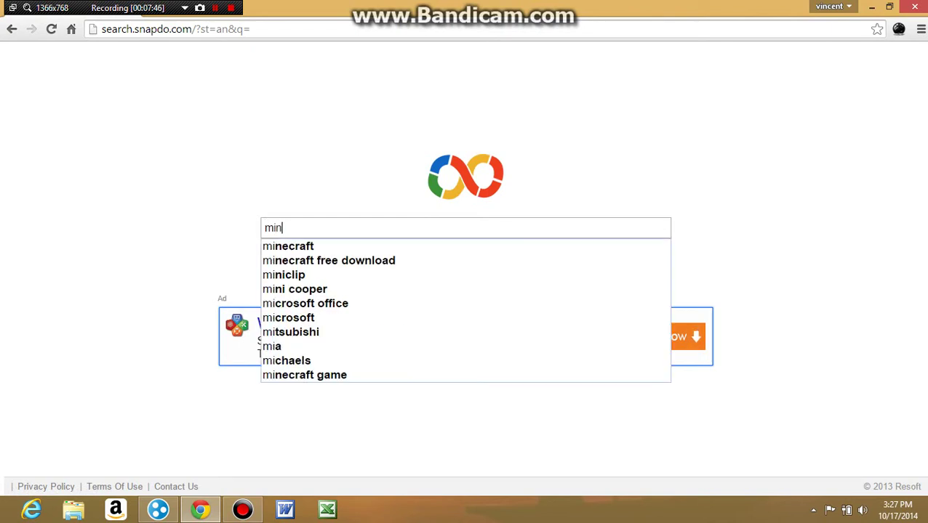
pyautogui.write('e')
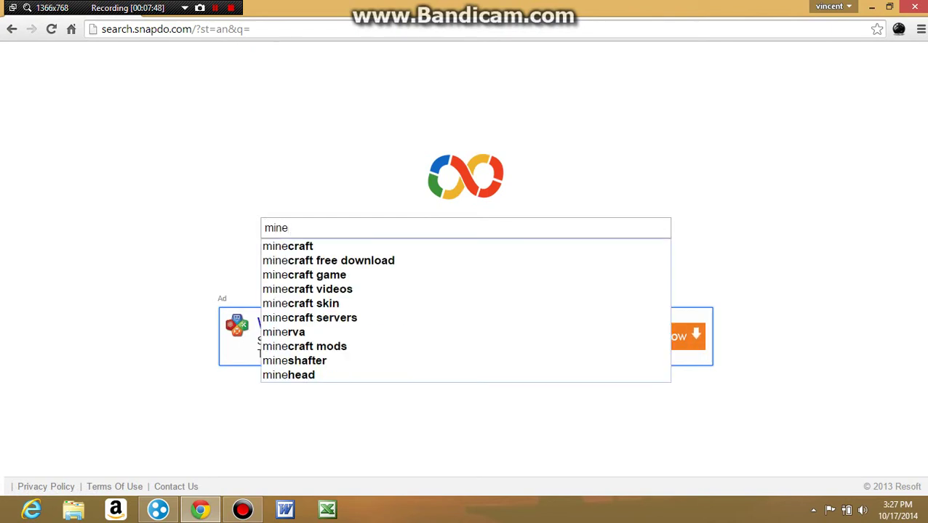
pyautogui.click(328, 260)
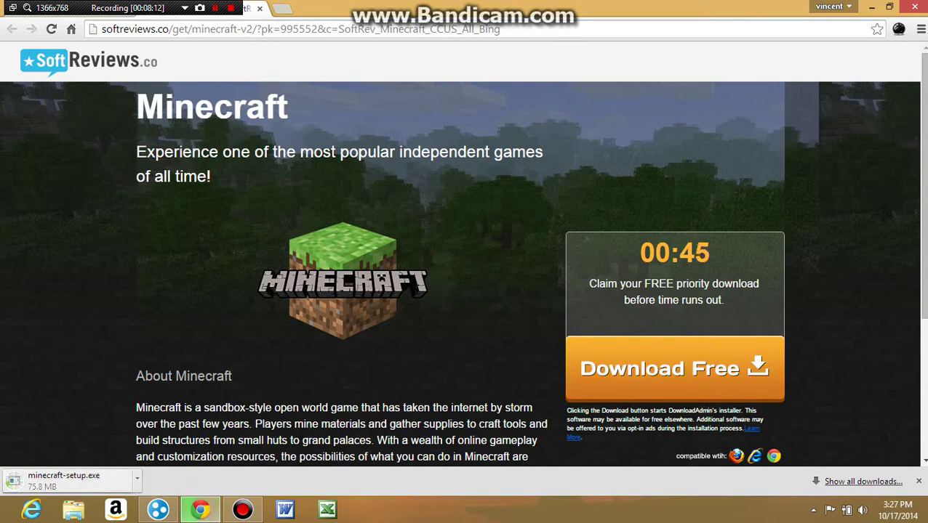
pyautogui.click(64, 480)
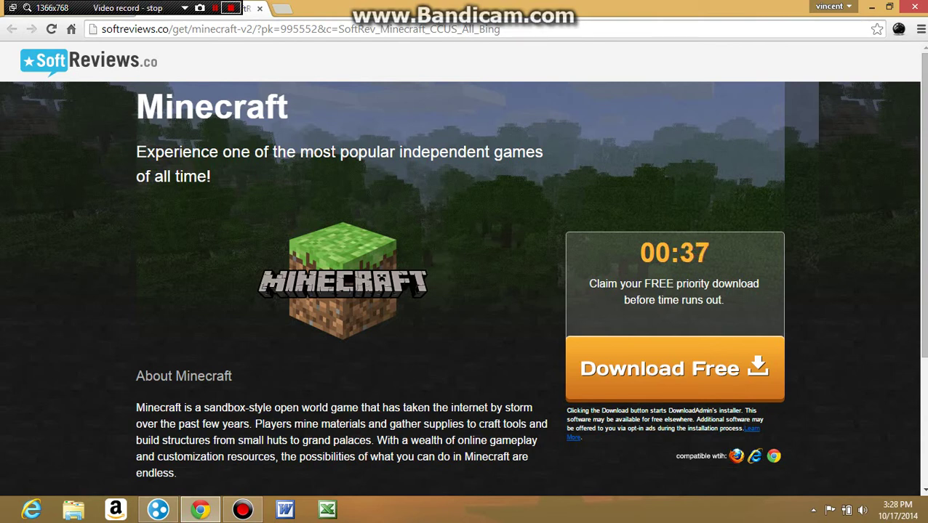
# Return to the "minecraft free download" results, closing the extra search tab, and move the Bandicam recording bar clear of the tabs and results.
pyautogui.hotkey('ctrl', 't')
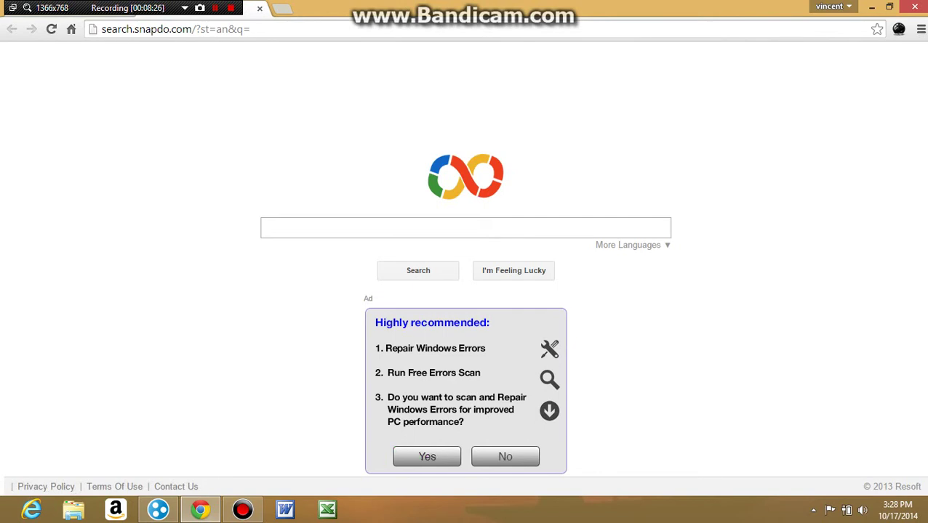
pyautogui.moveTo(160, 8); pyautogui.dragTo(219, 128)
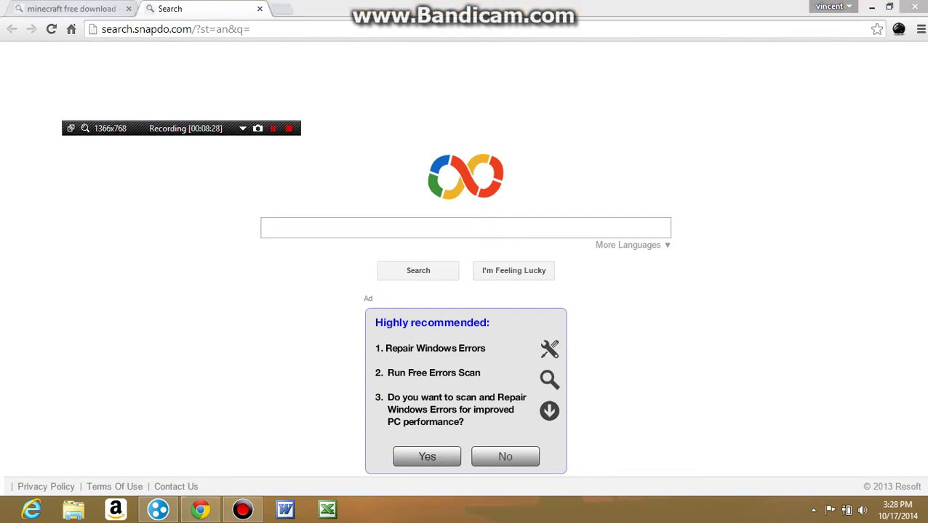
pyautogui.click(86, 8)
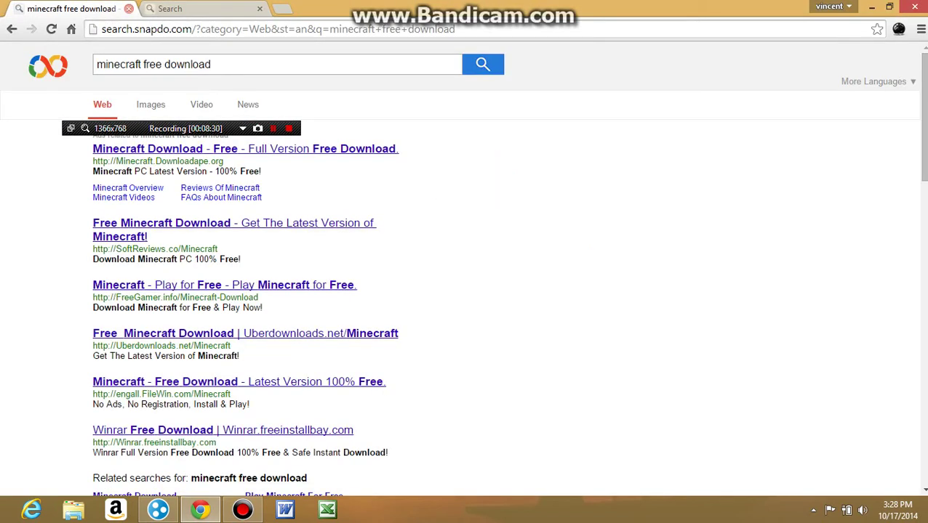
pyautogui.click(259, 8)
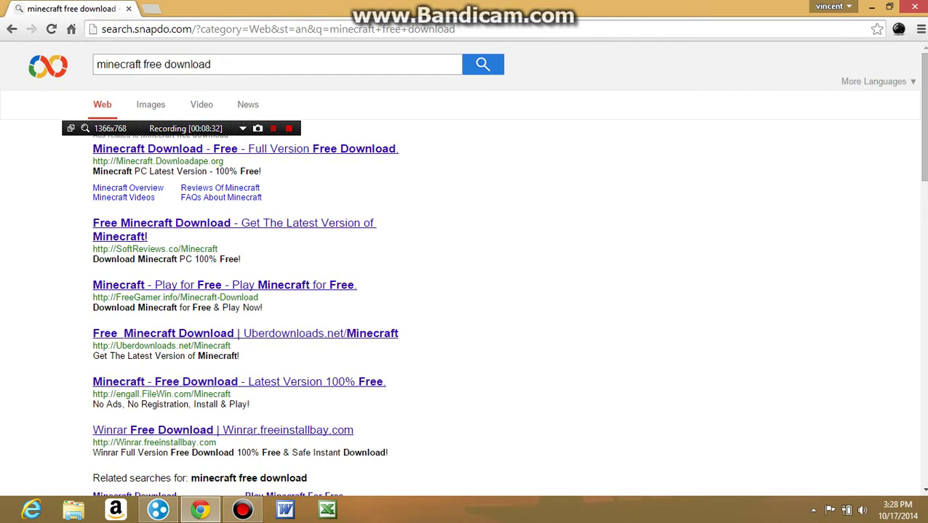
pyautogui.moveTo(185, 128); pyautogui.dragTo(98, 489)
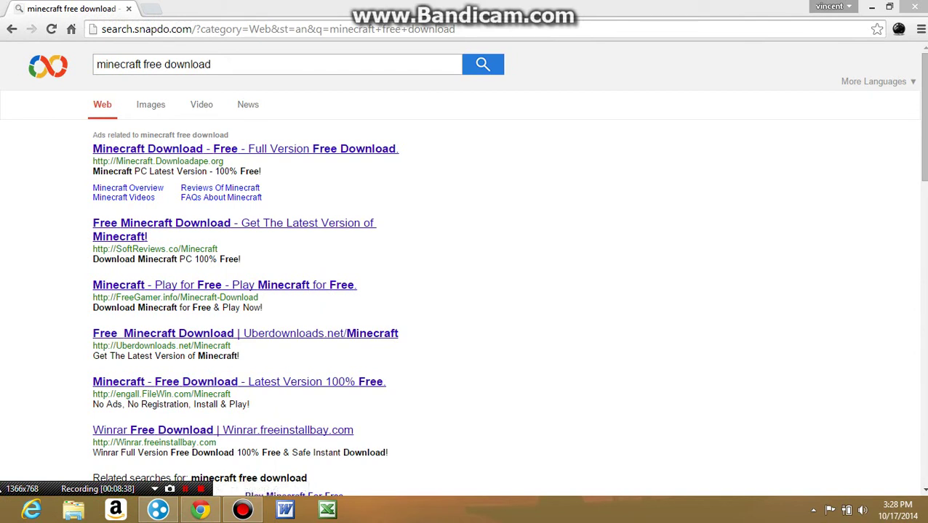